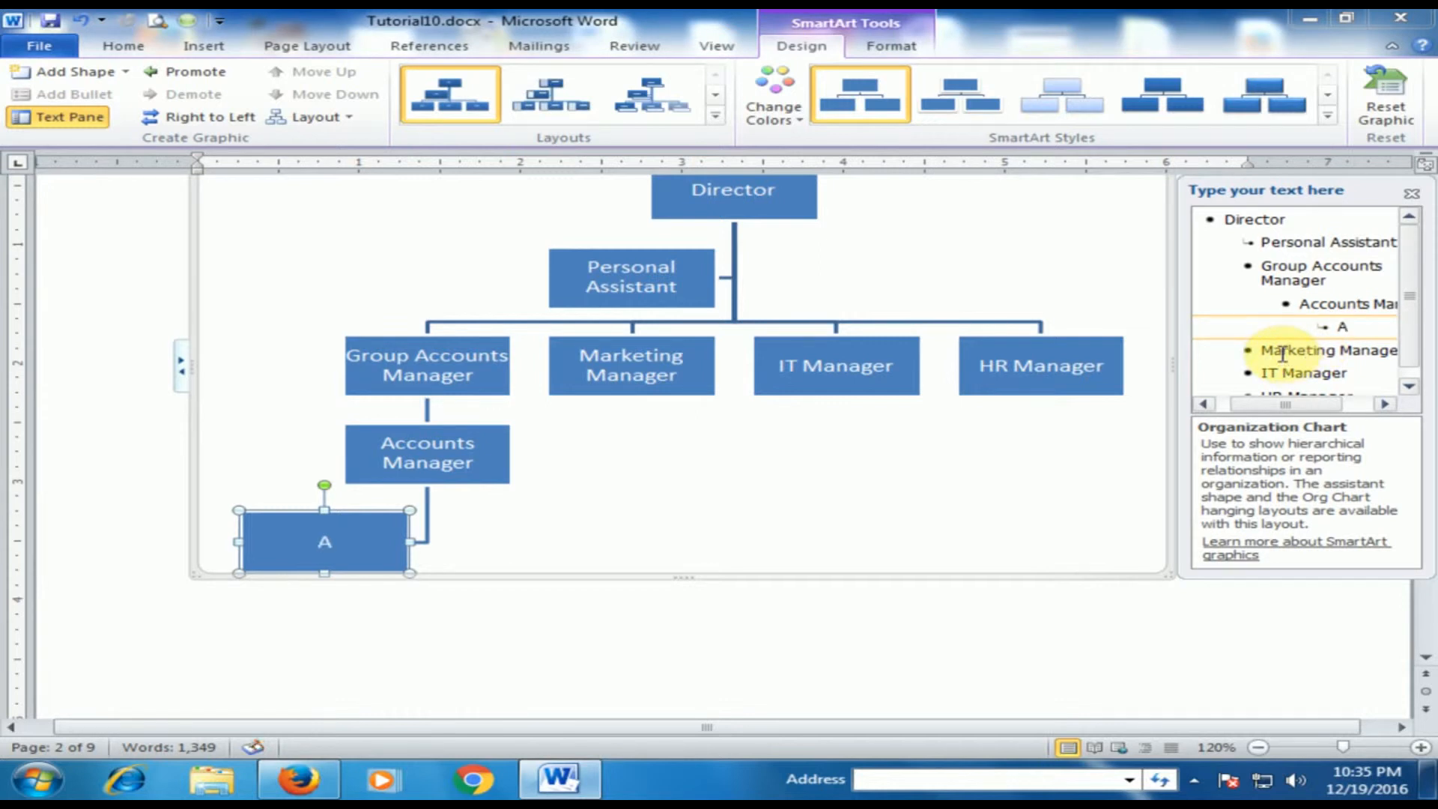
# - Label the assistant box under Accounts Manager as "Assitant Accounts Manager"
pyautogui.write('tant')
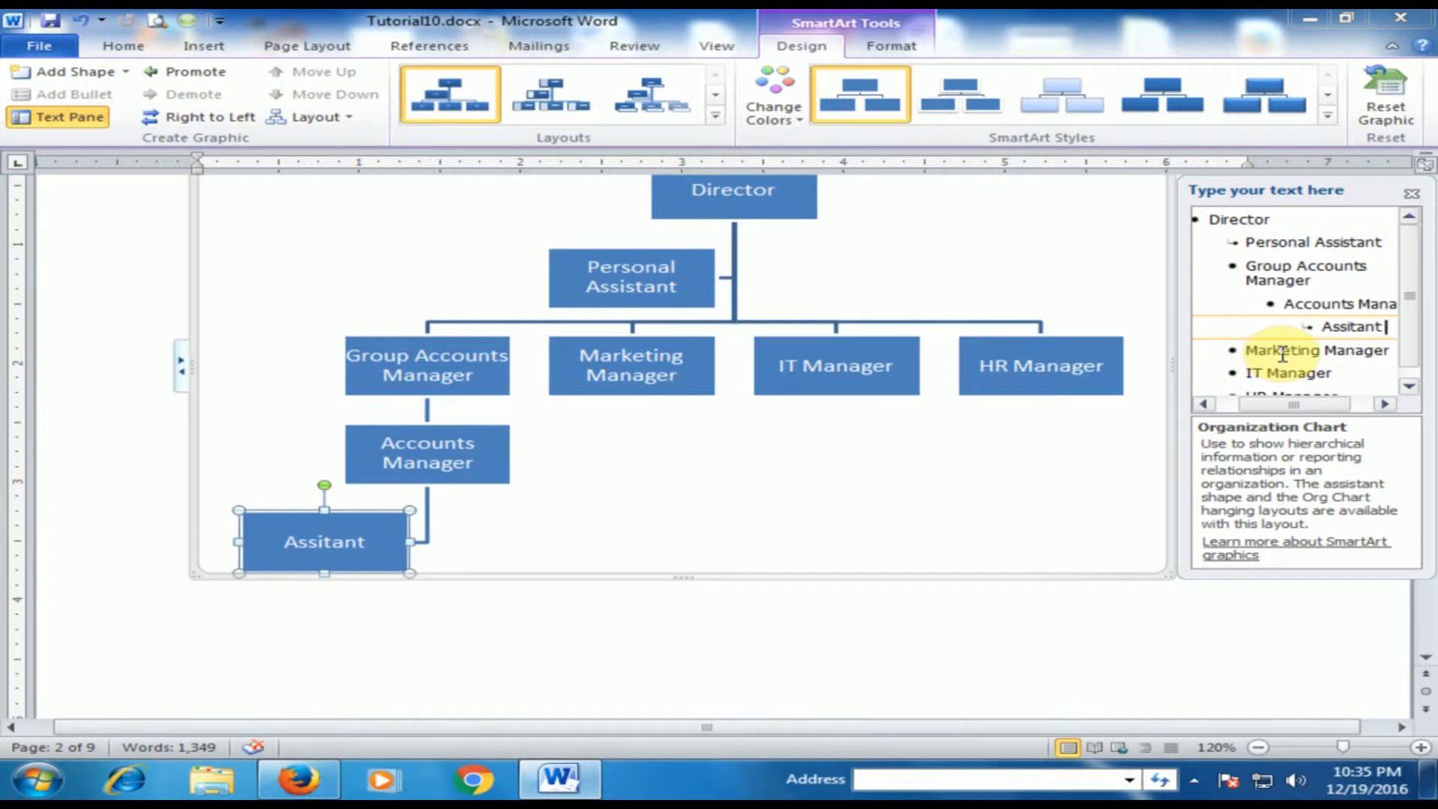
pyautogui.write(' a')
pyautogui.write('A')
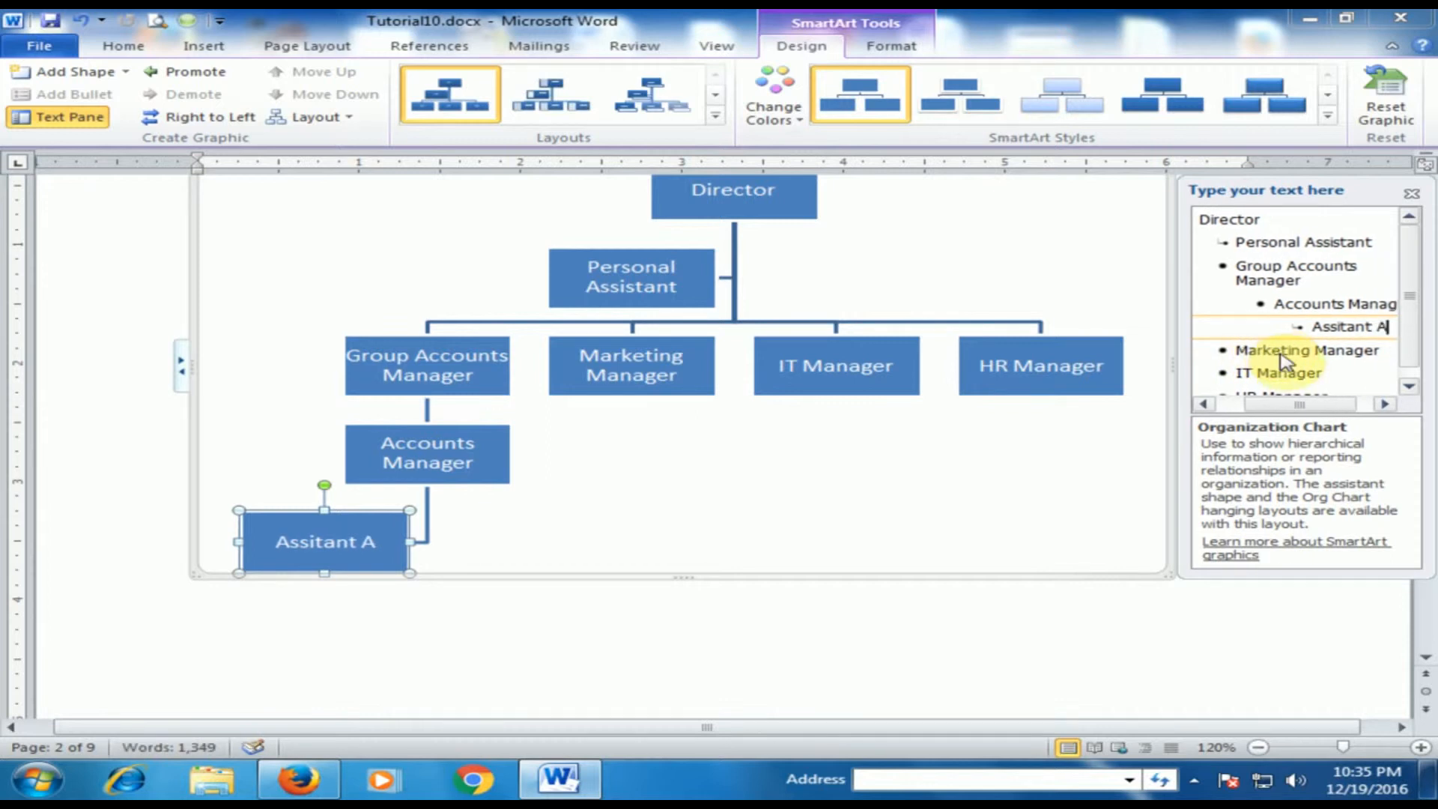
pyautogui.write('ccounts Manager')
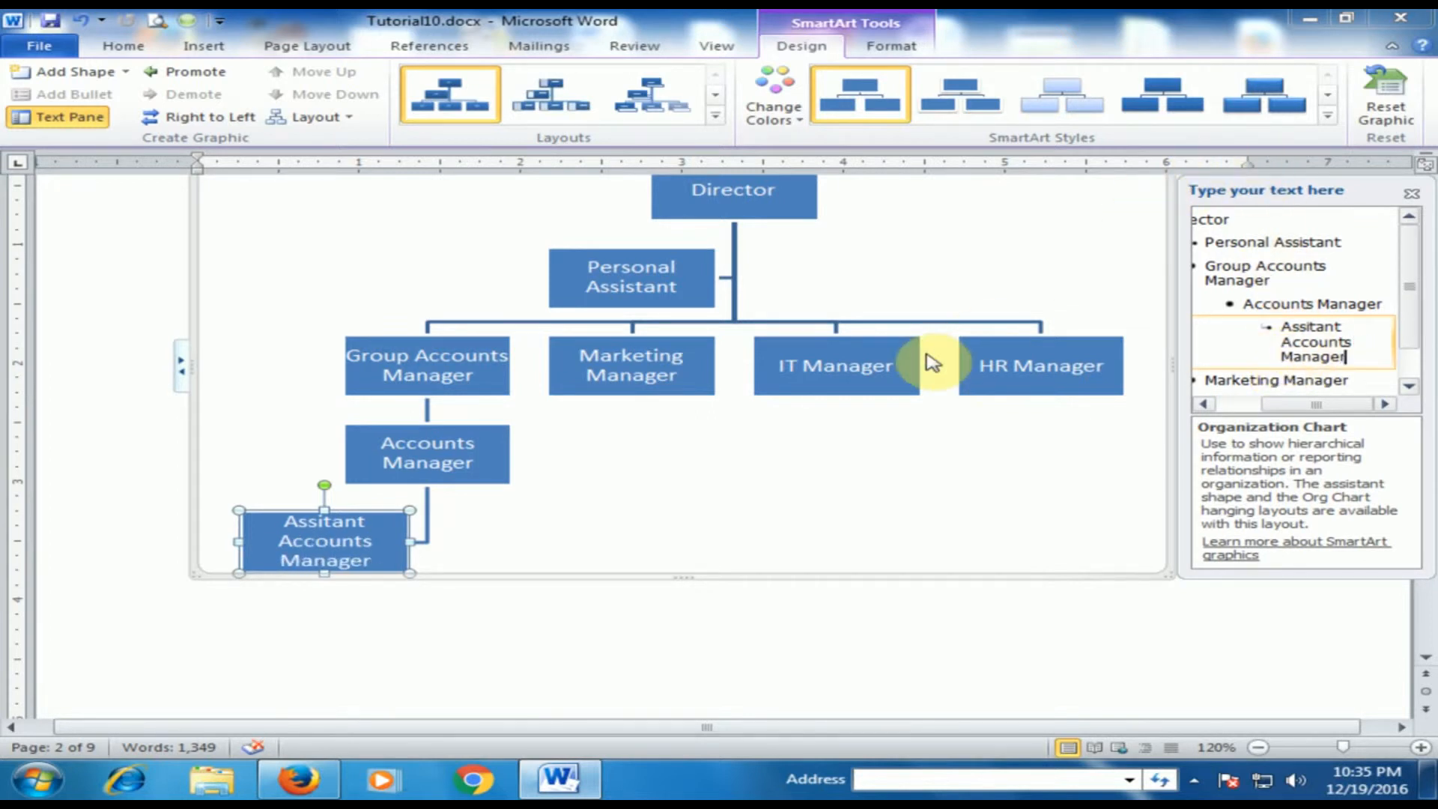
# - Add a shape below Accounts Manager in the organization chart and label it "Accountant"
pyautogui.click(505, 449)
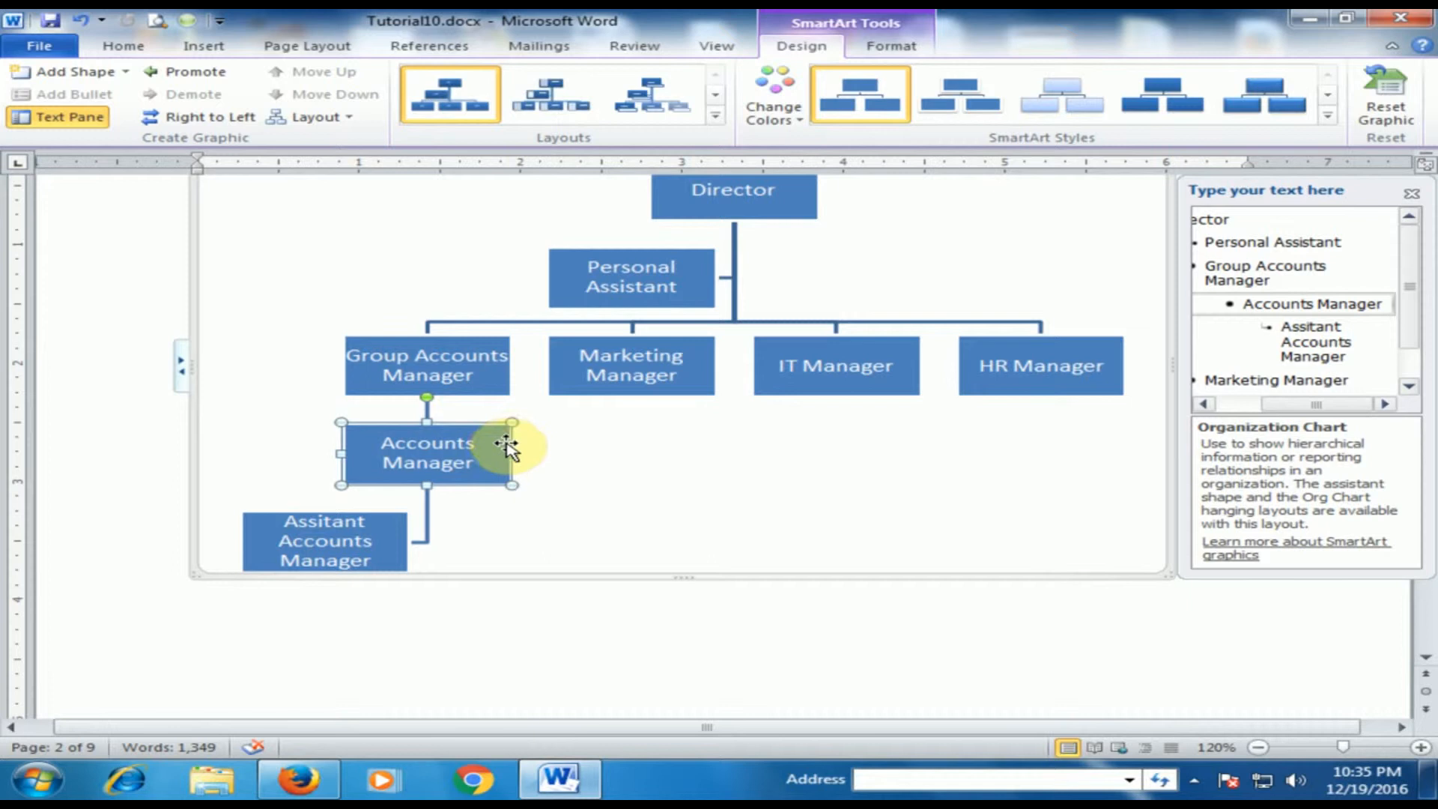
pyautogui.click(127, 72)
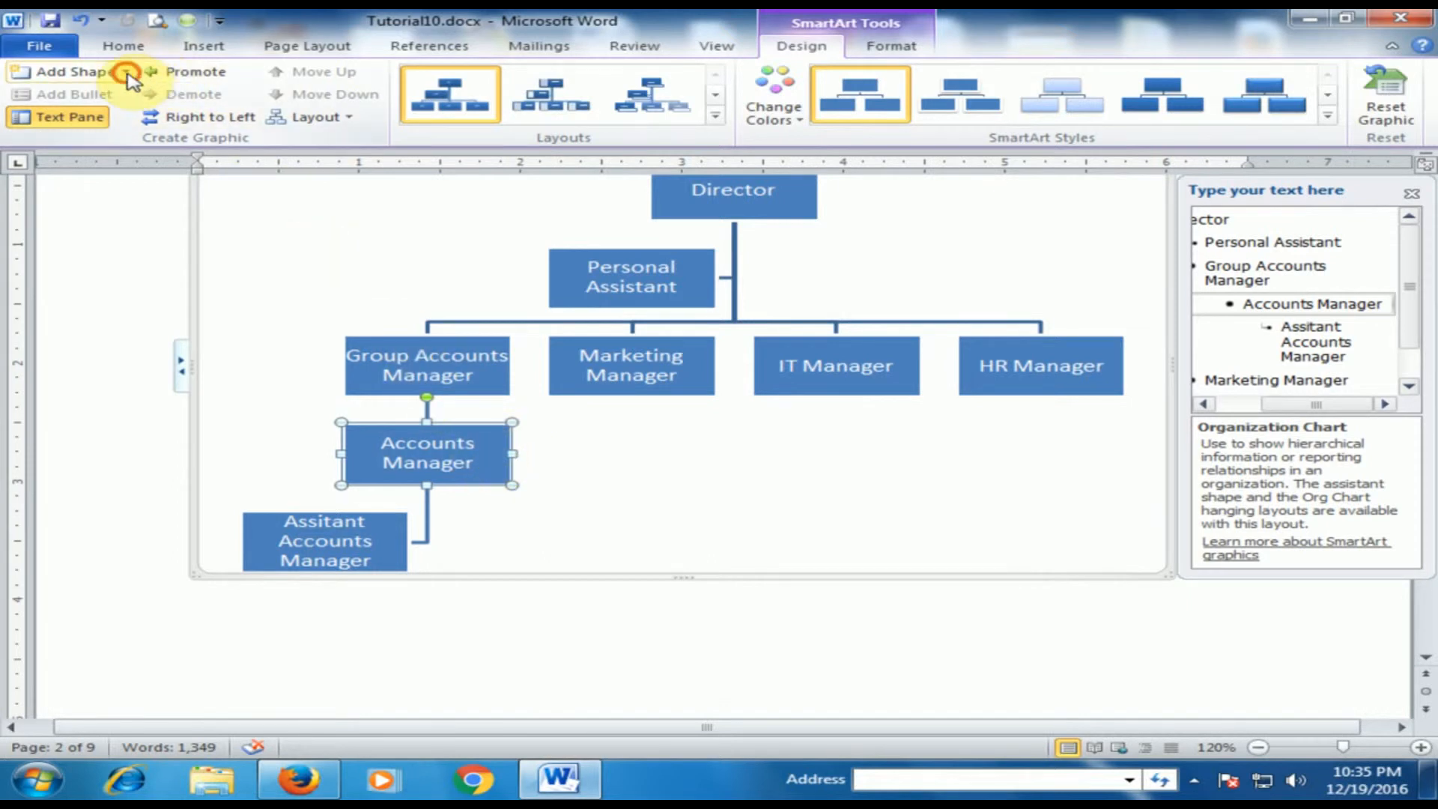
pyautogui.click(121, 165)
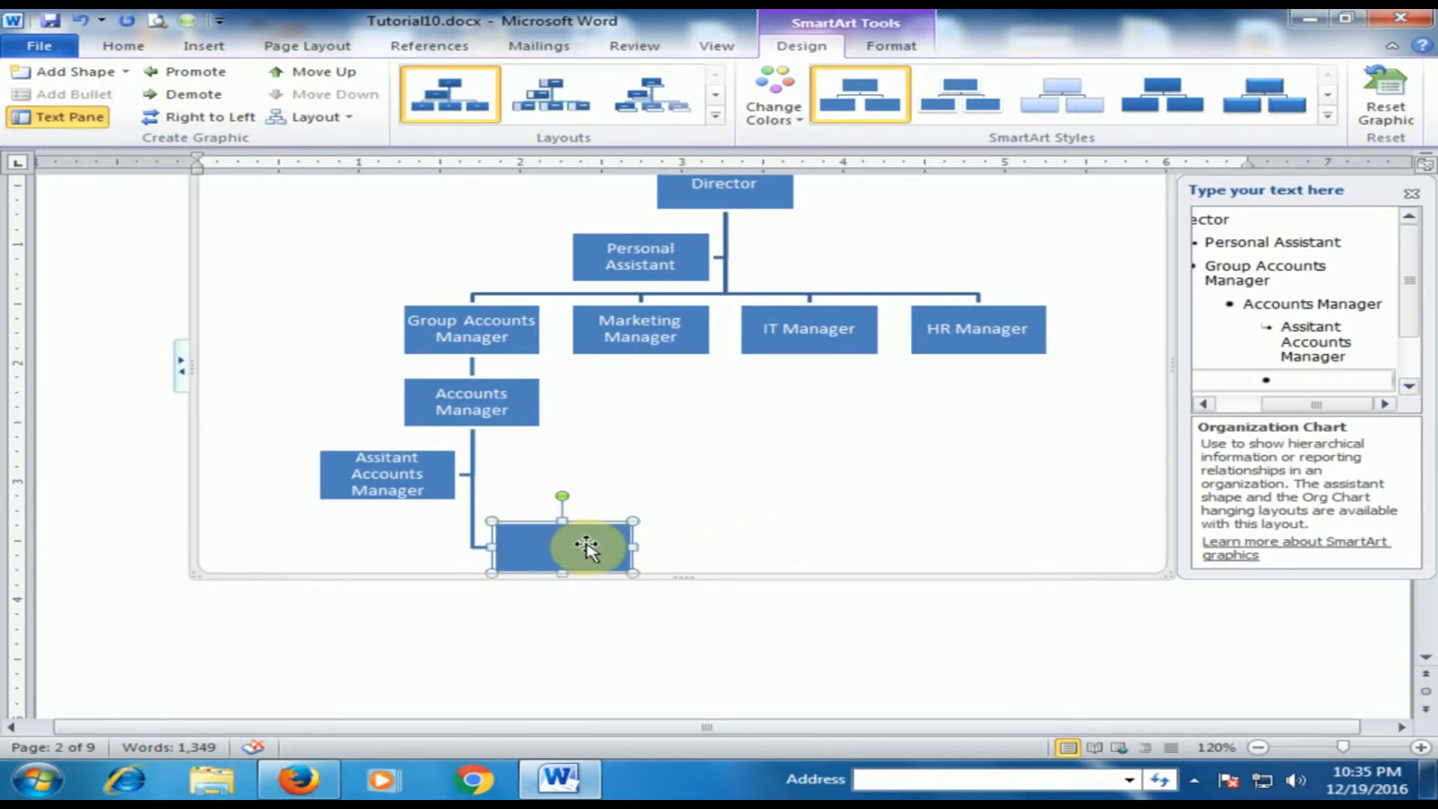
pyautogui.click(1282, 382)
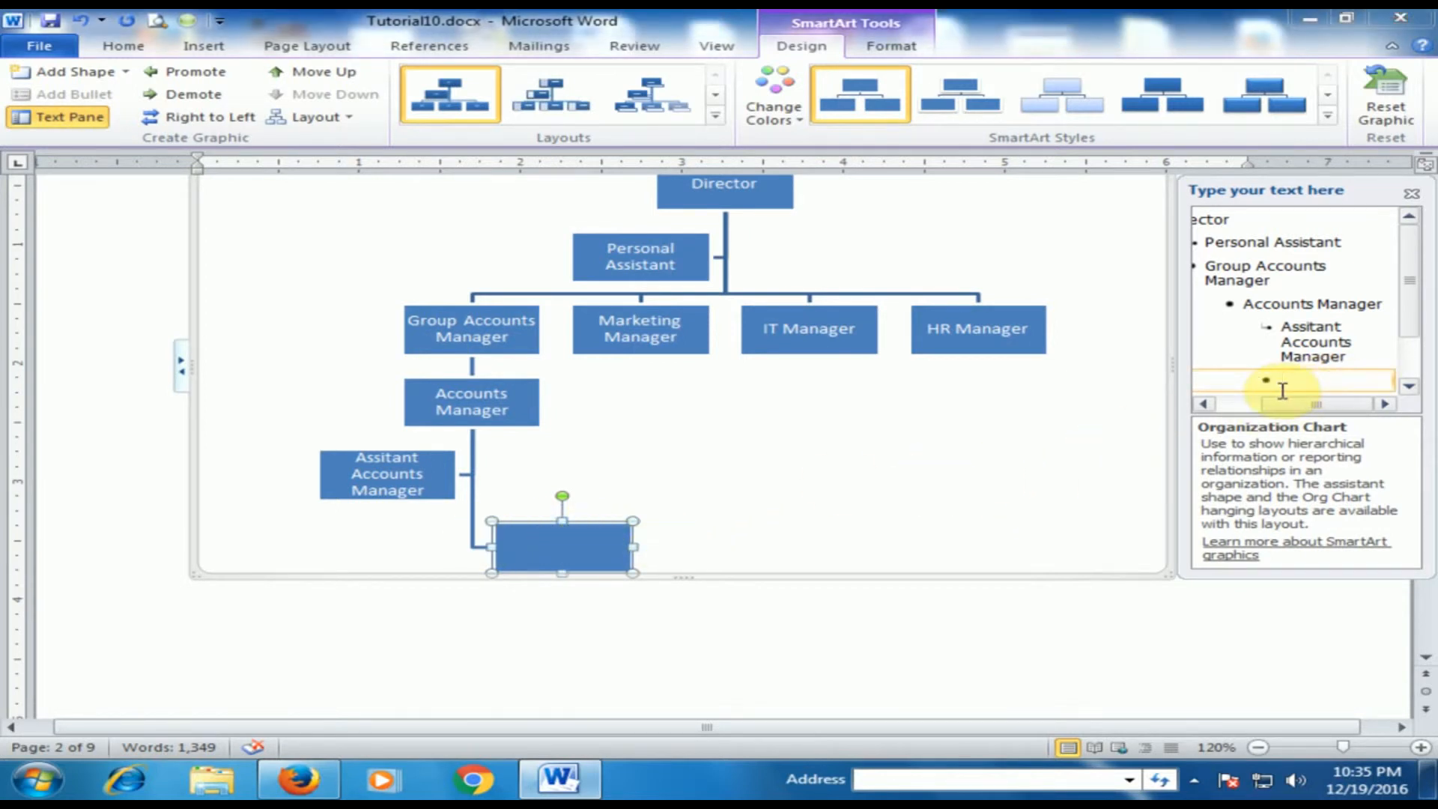
pyautogui.write('Accountant')
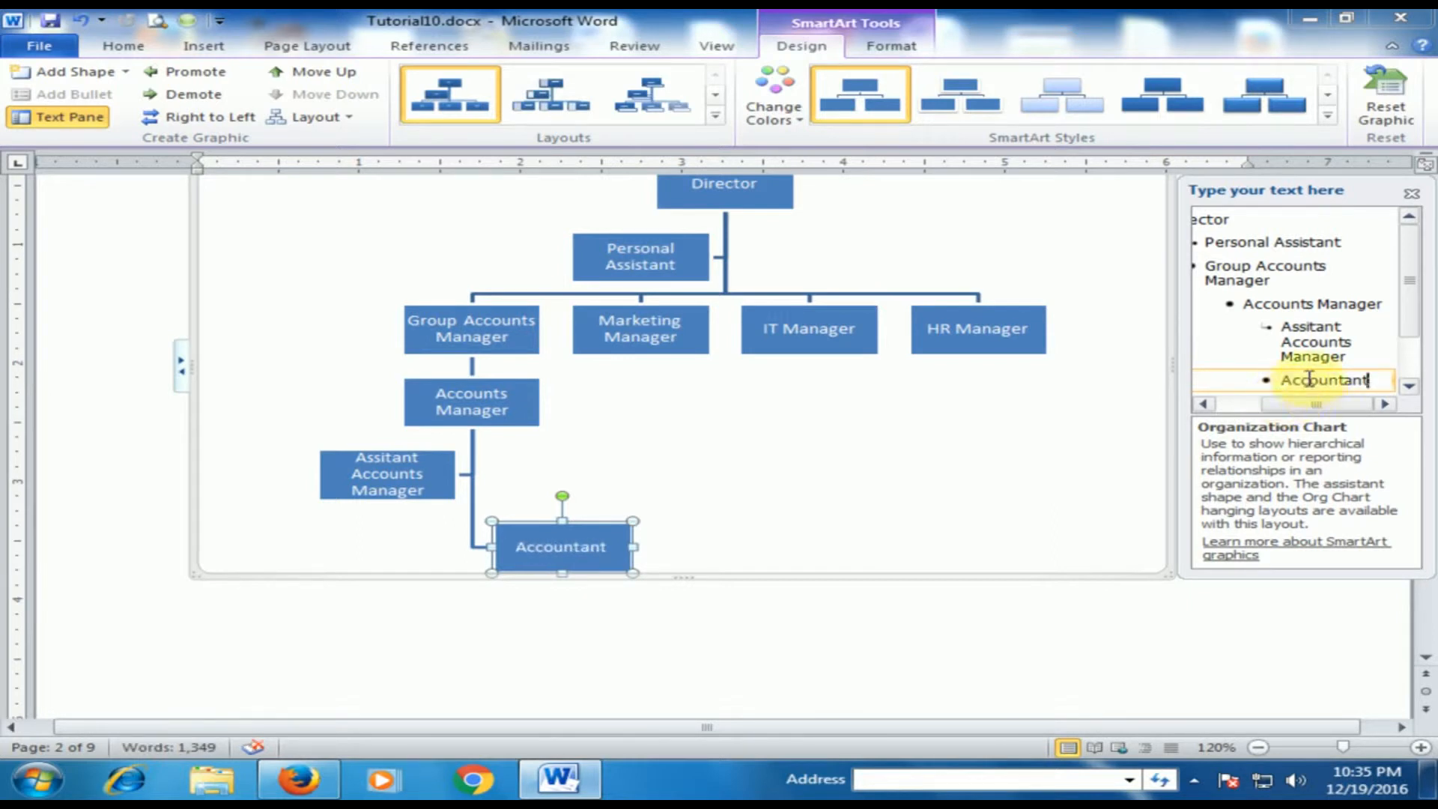
pyautogui.scroll(-1, 813, 497)
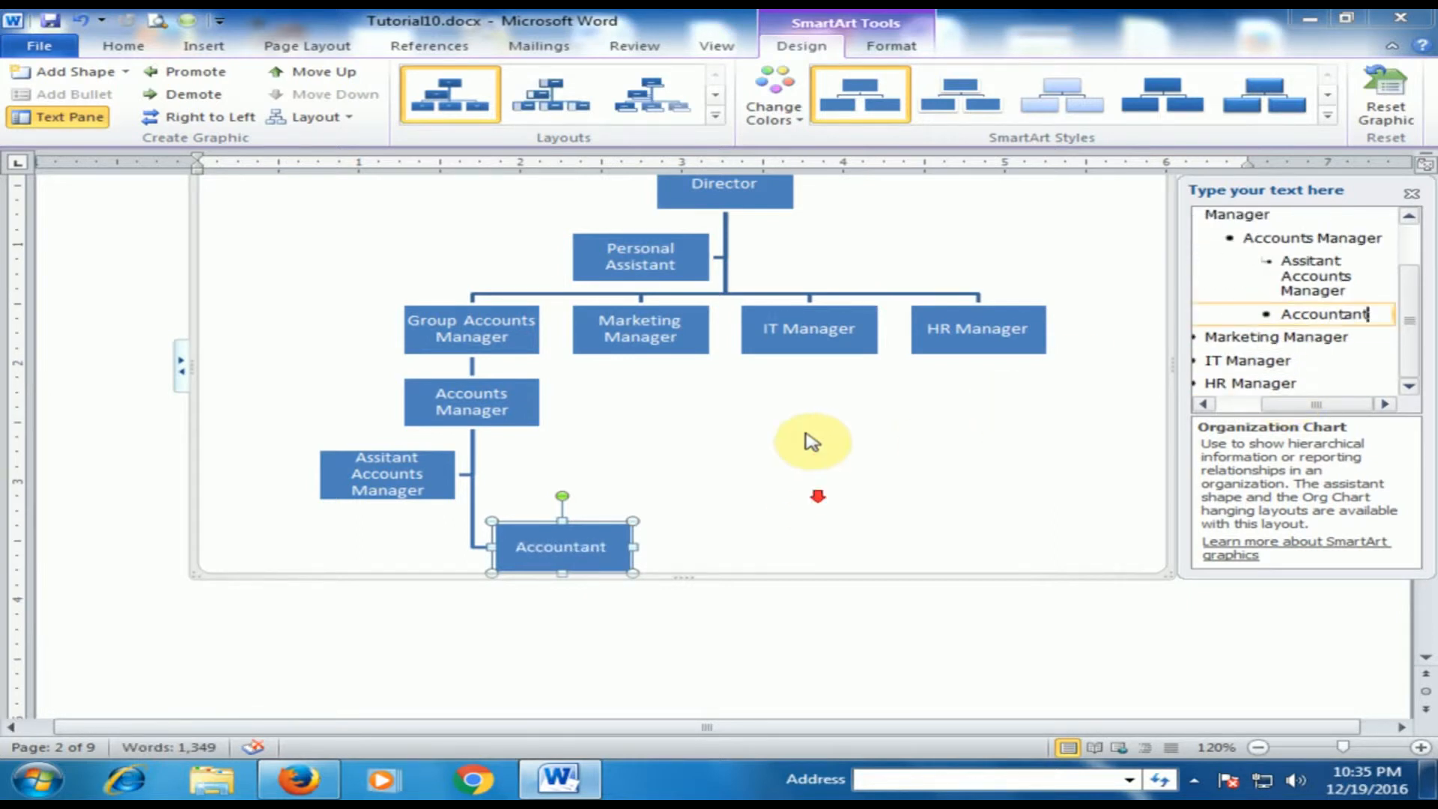
pyautogui.click(592, 548)
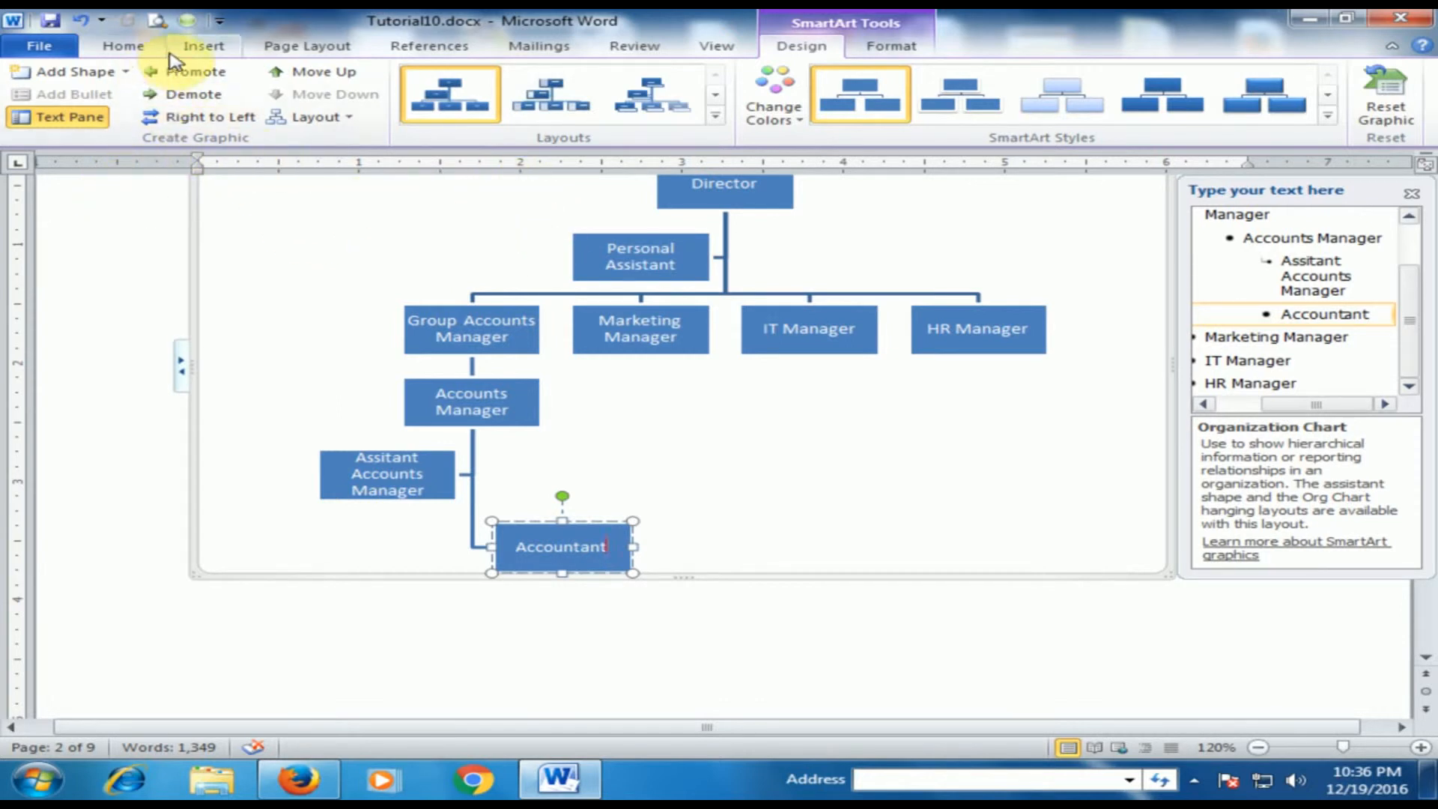
pyautogui.click(125, 71)
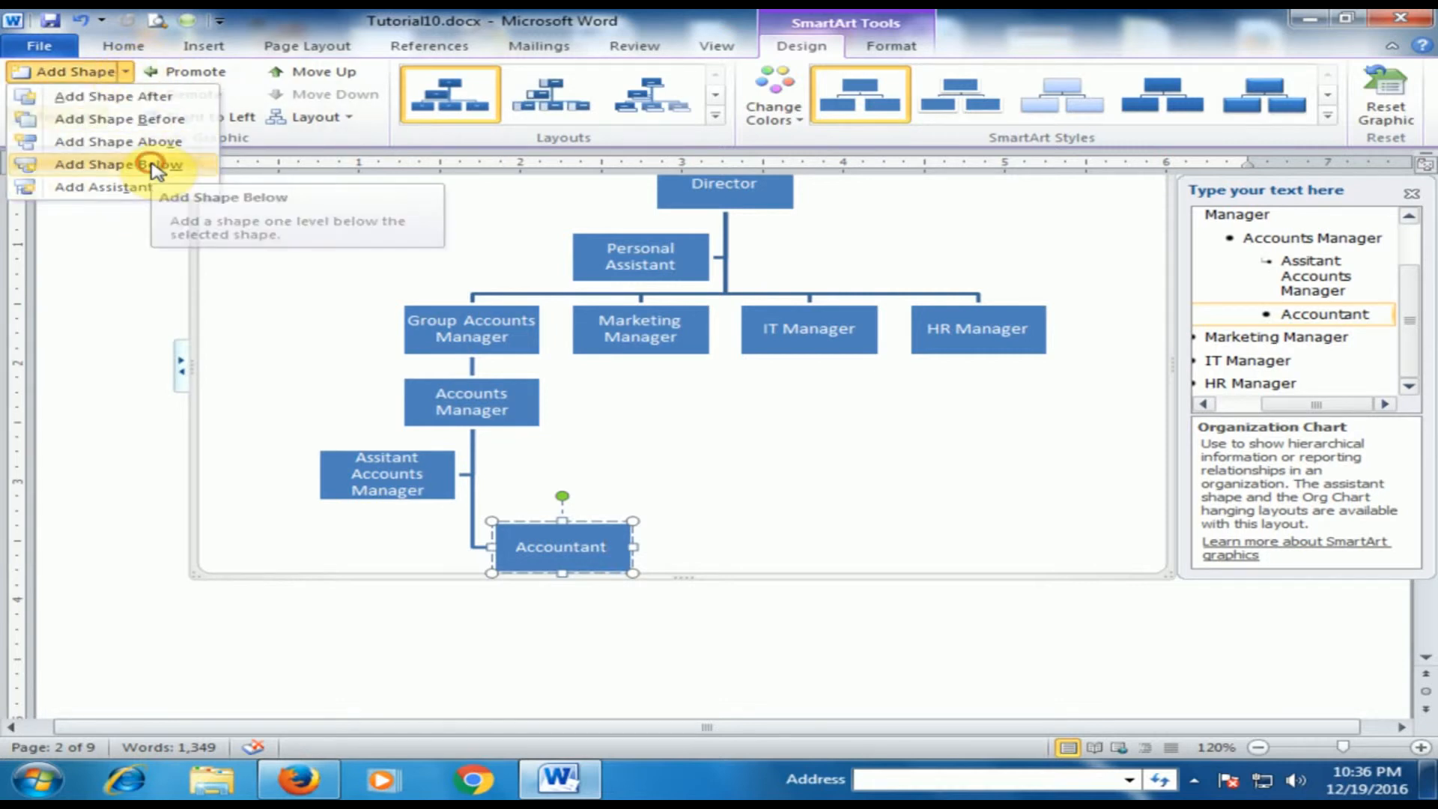
pyautogui.click(156, 165)
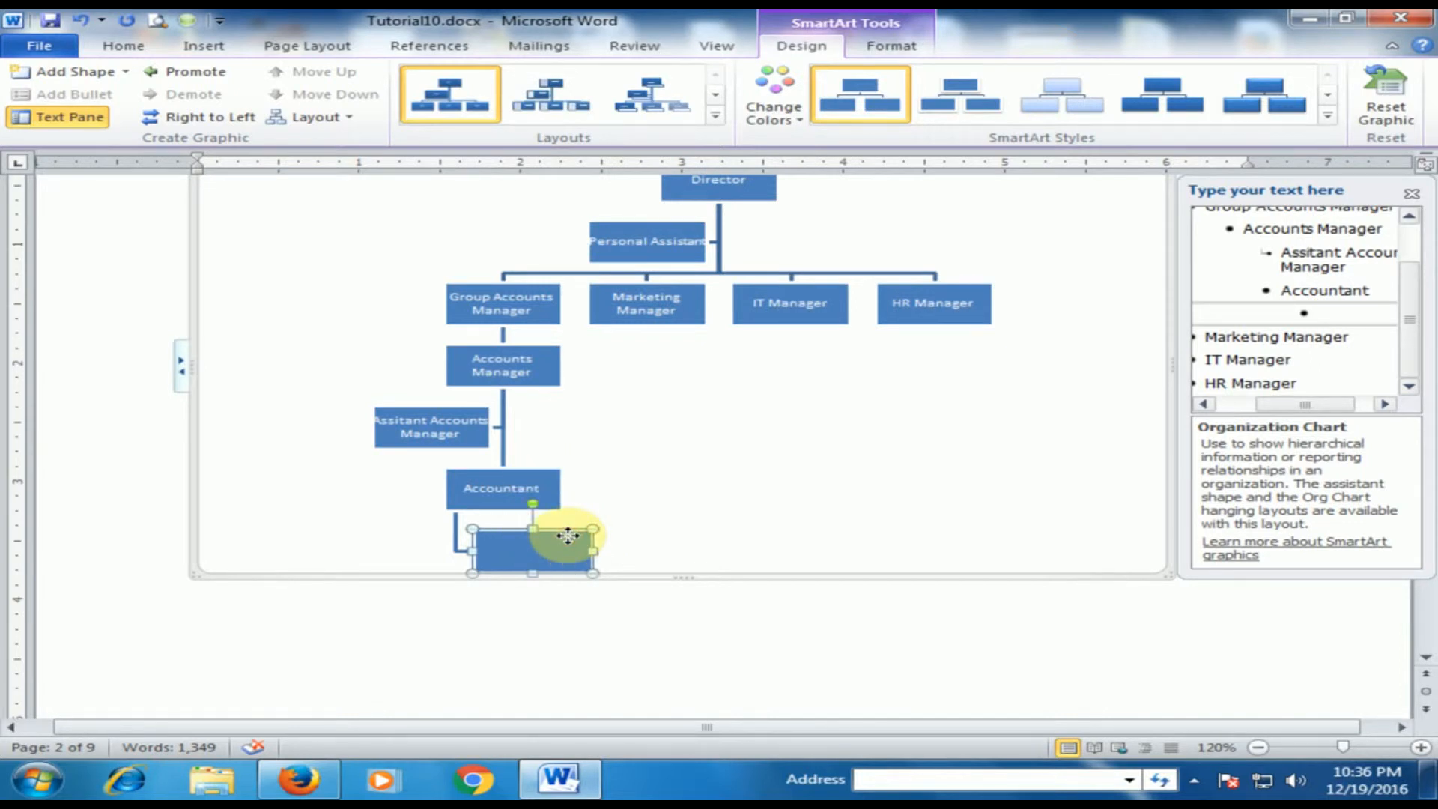
pyautogui.press('Delete')
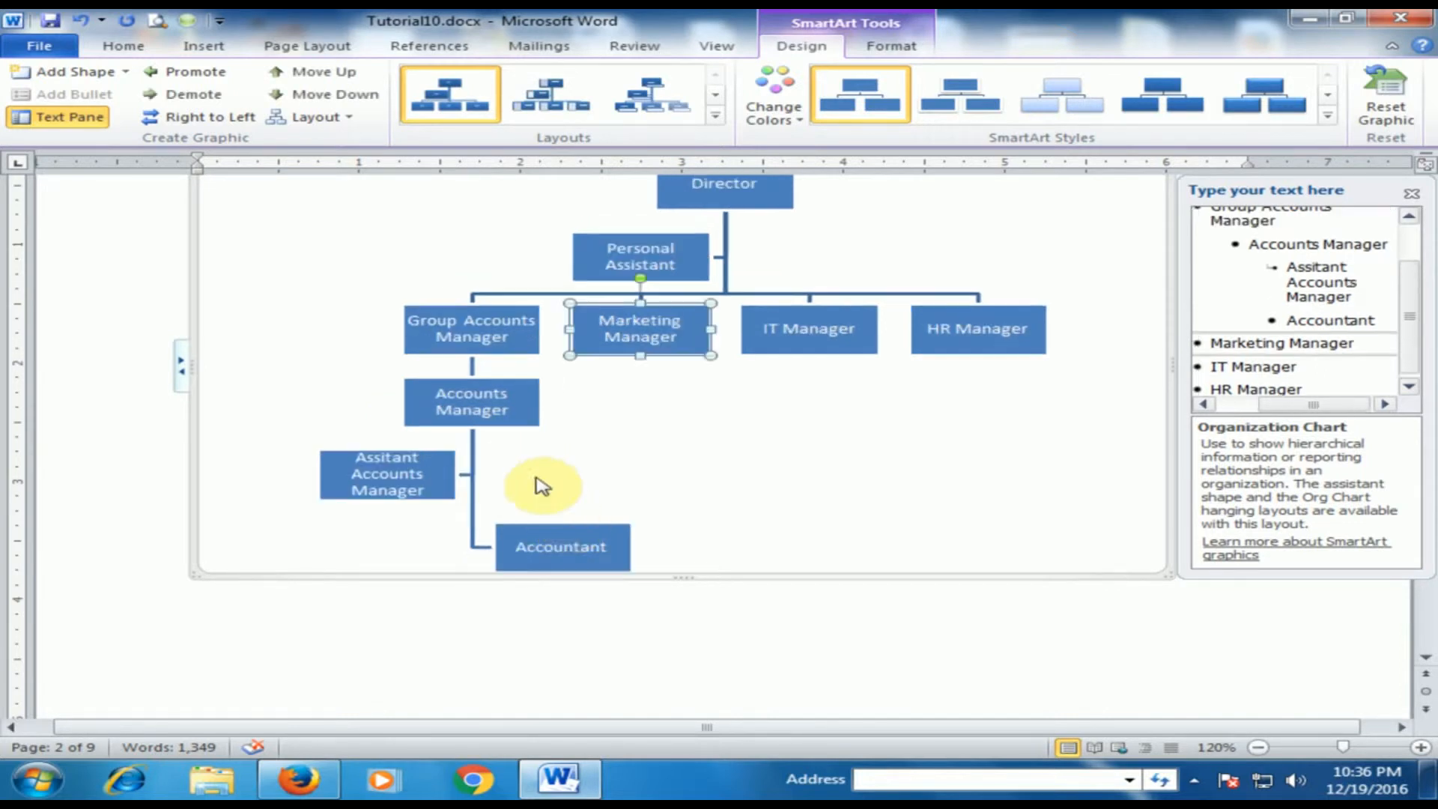
pyautogui.click(488, 423)
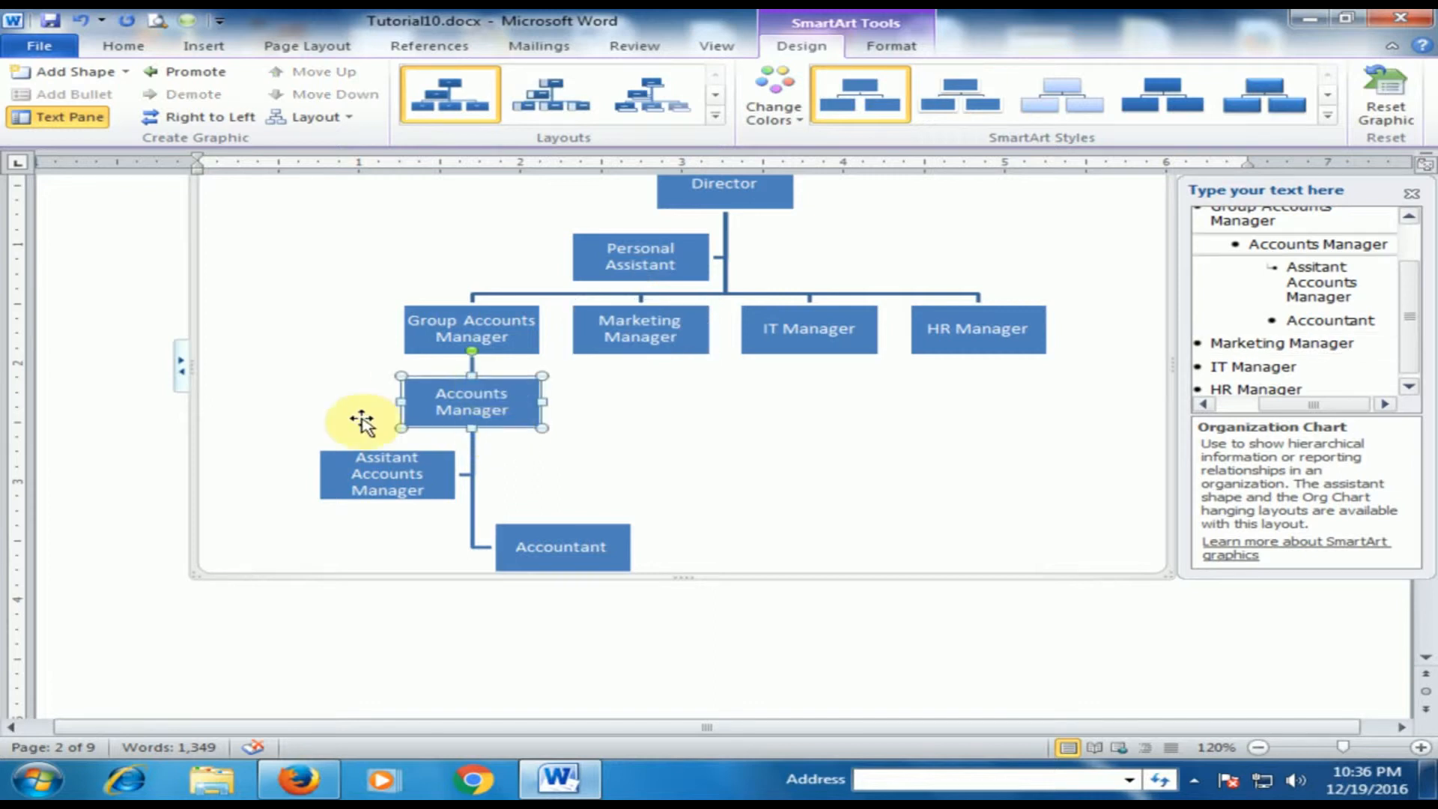
pyautogui.click(600, 529)
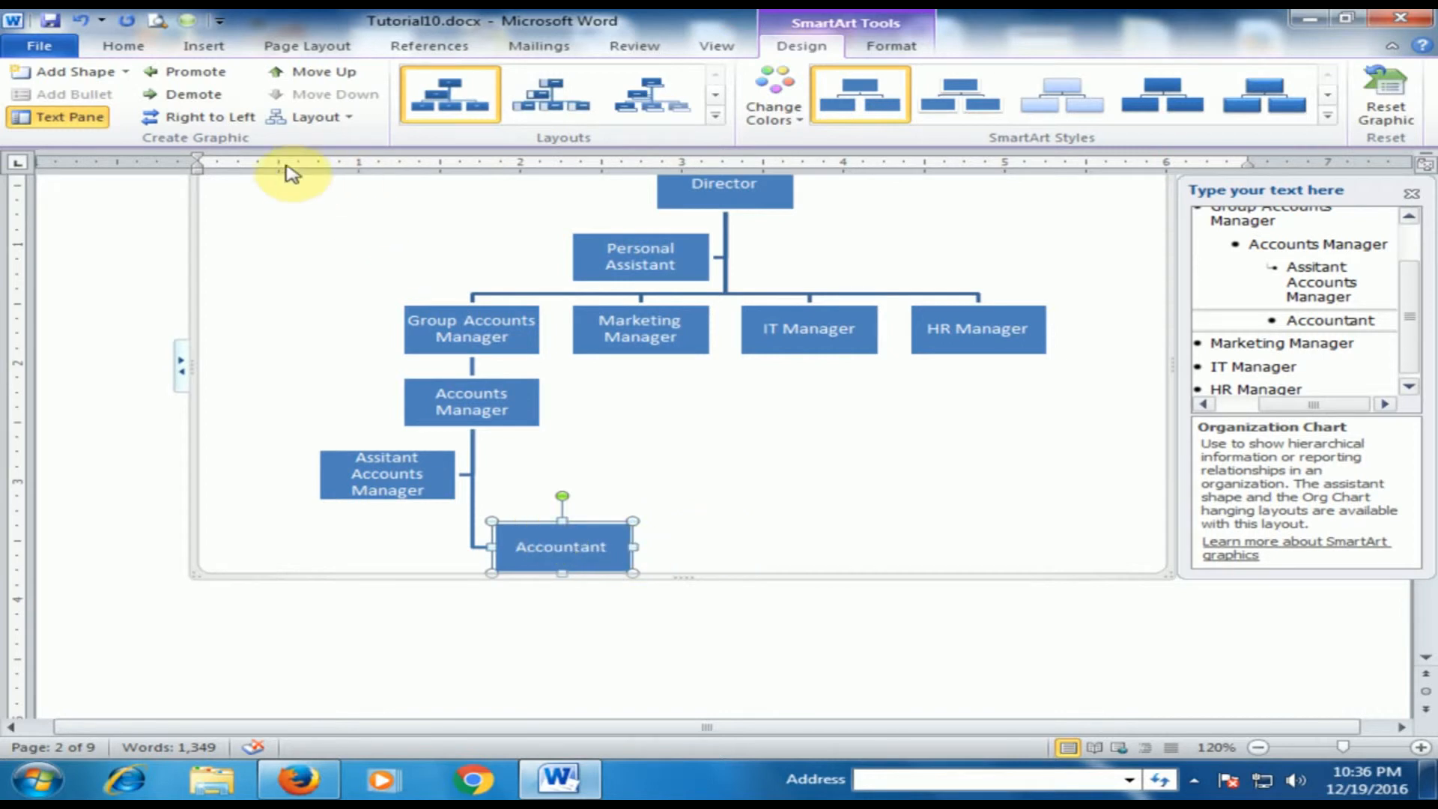
pyautogui.click(512, 383)
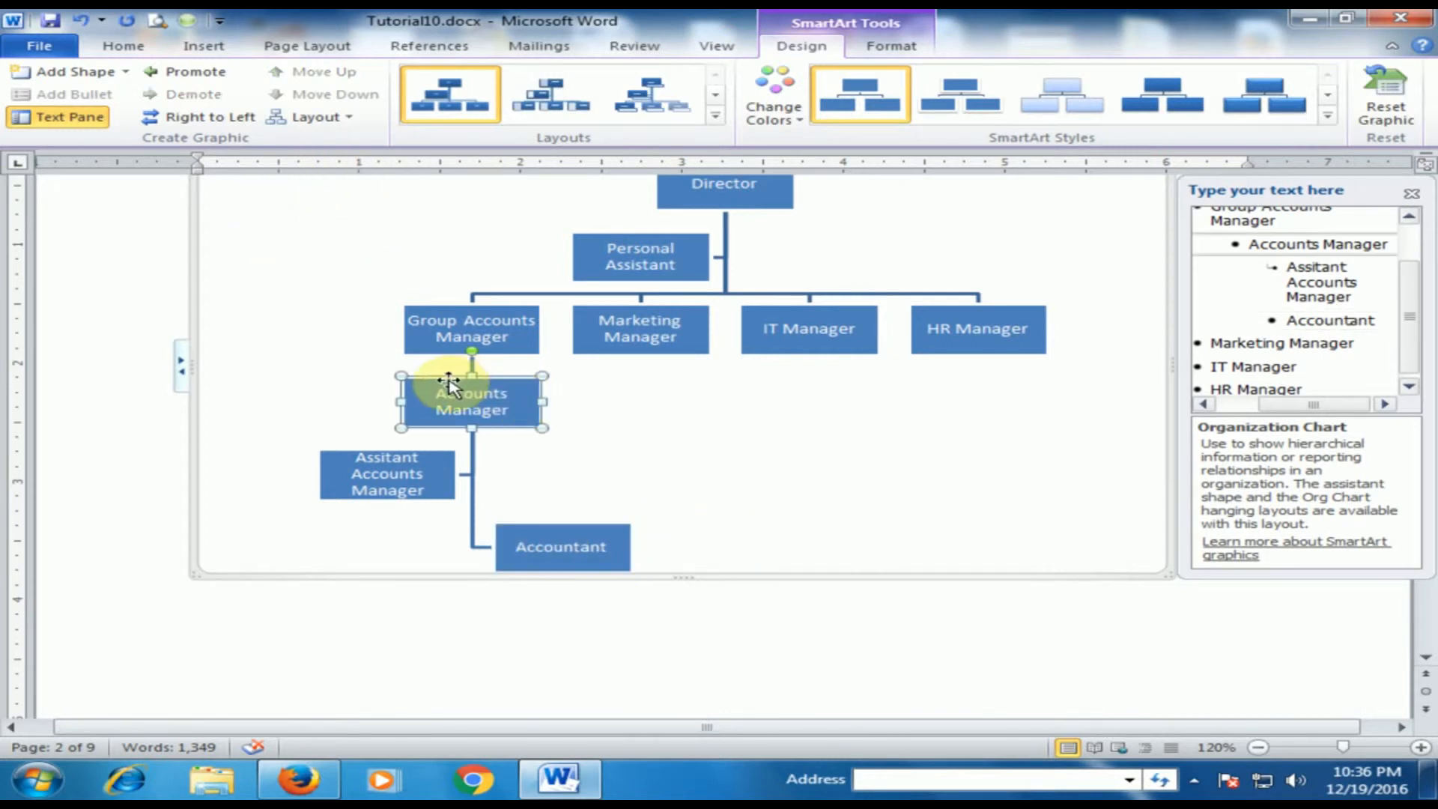
# - Add a shape after Accountant at the same level and label it "Cashier"
pyautogui.click(605, 533)
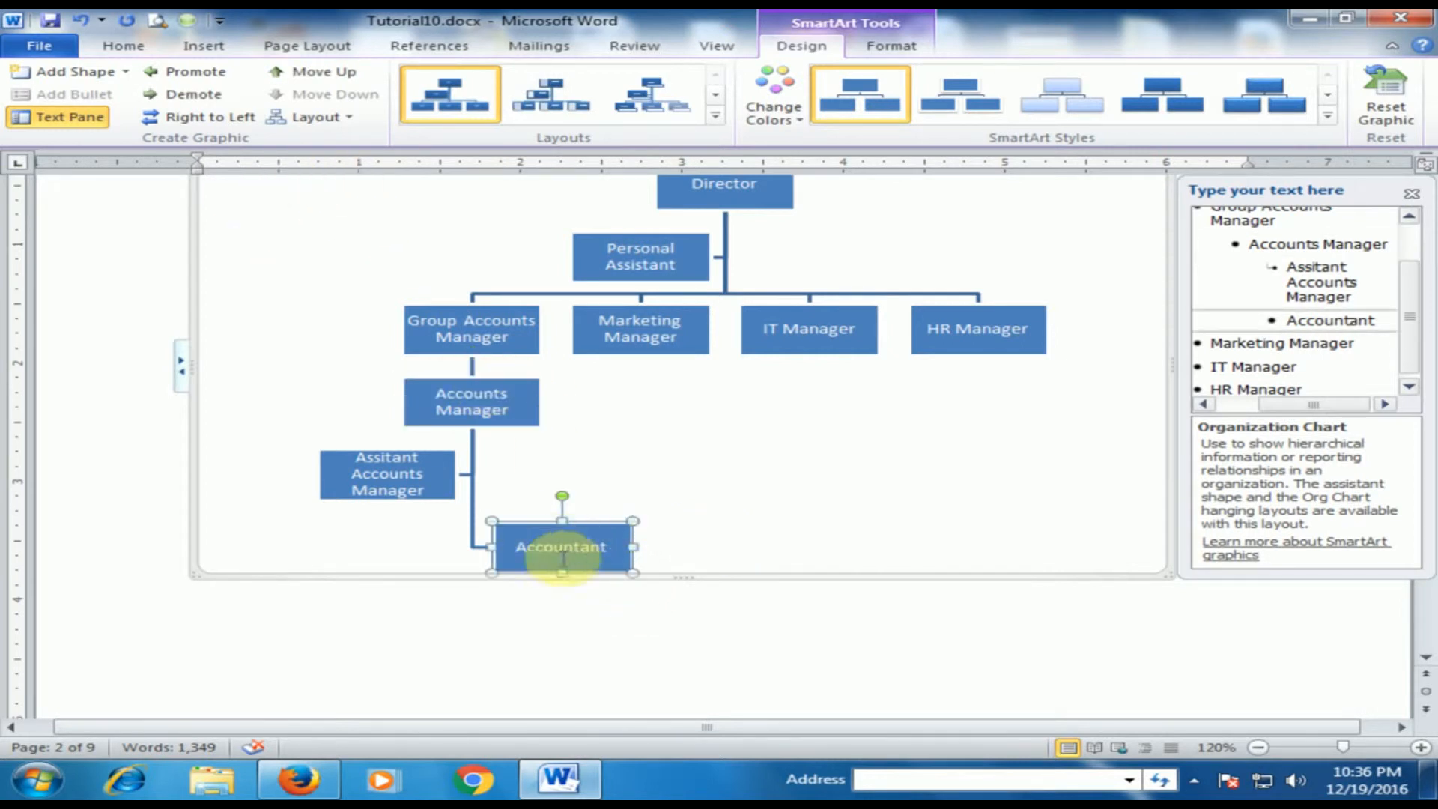
pyautogui.click(127, 72)
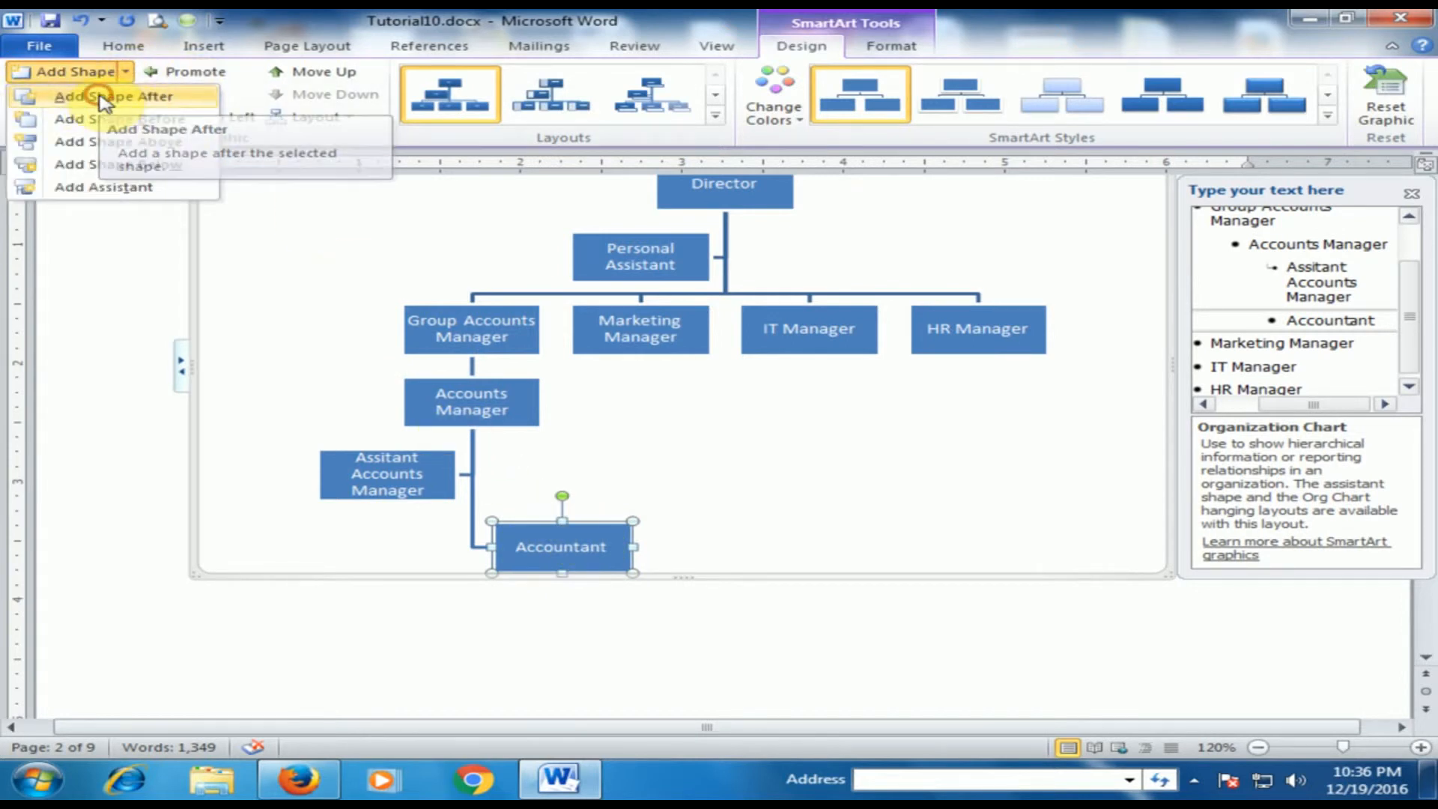
pyautogui.click(105, 98)
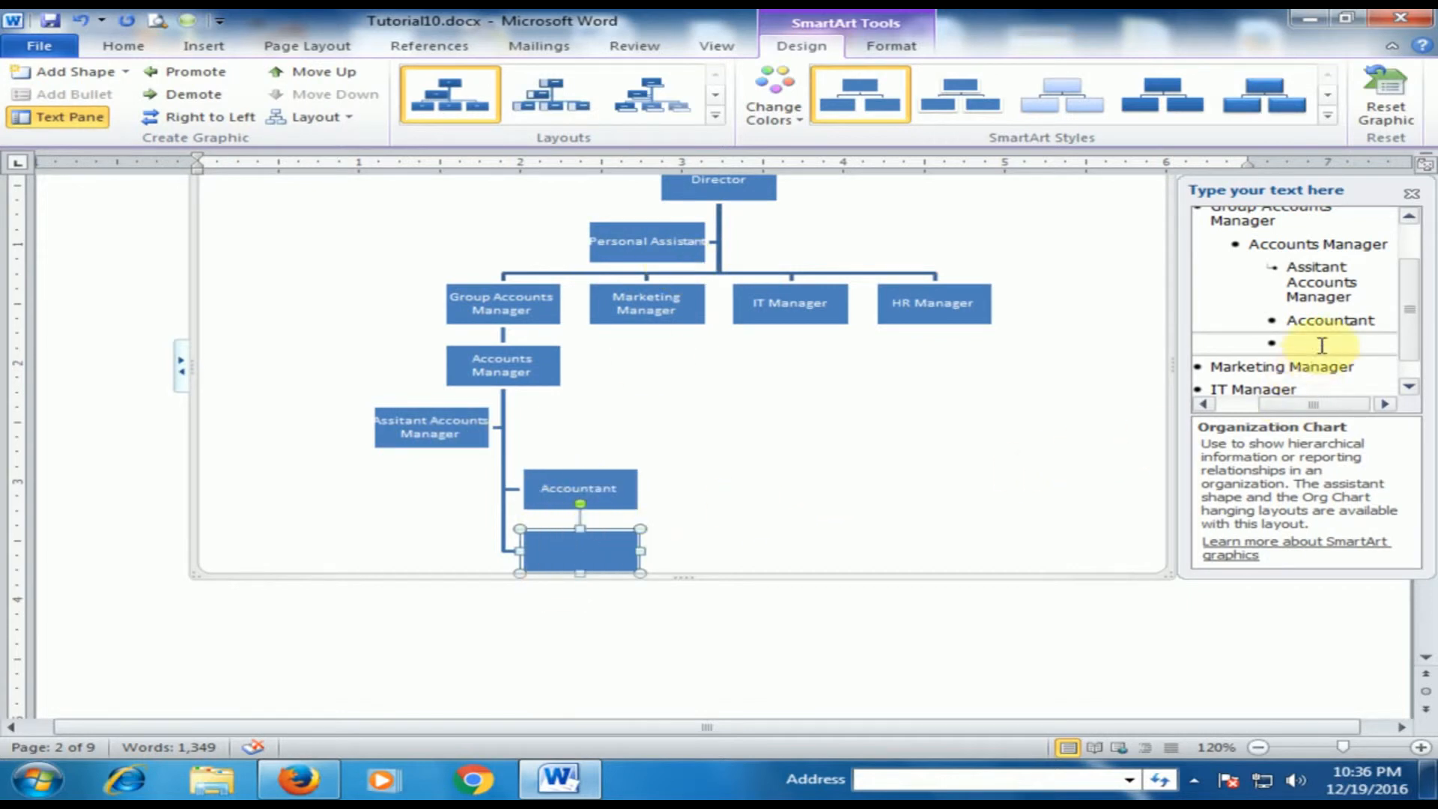
pyautogui.click(1272, 342)
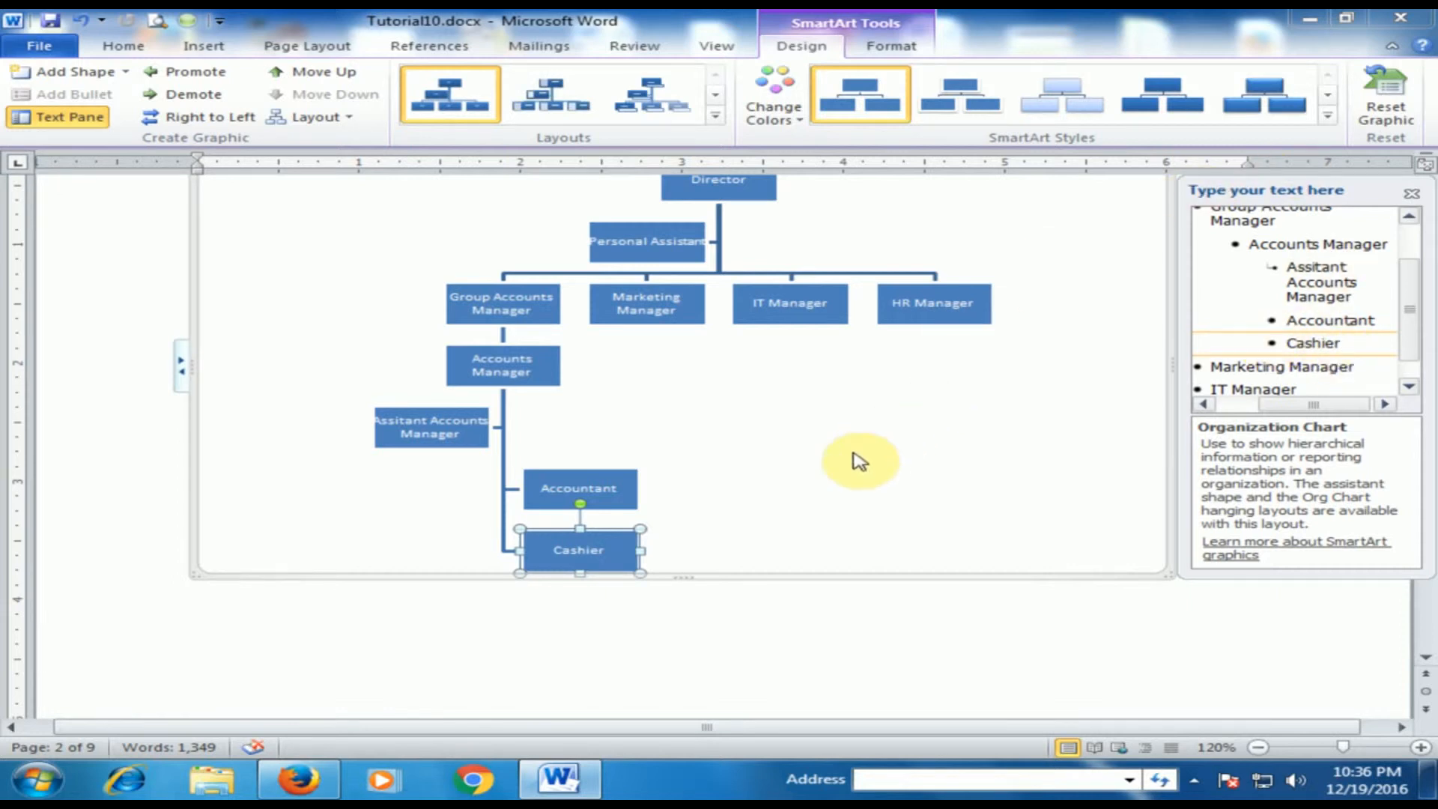
pyautogui.click(841, 474)
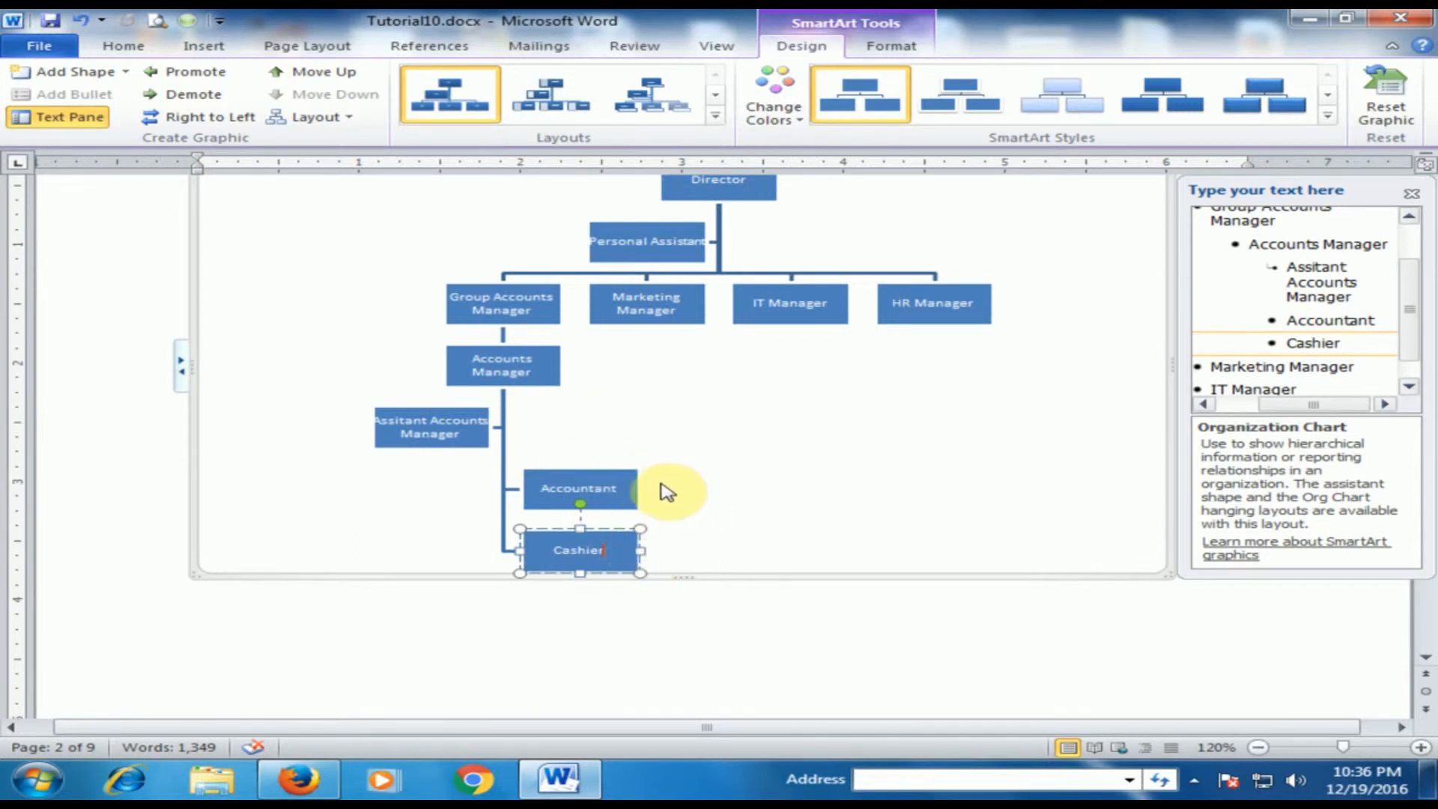
# - Add an assistant shape to the Accountant box and label it "Assistant Accountant"
pyautogui.click(621, 479)
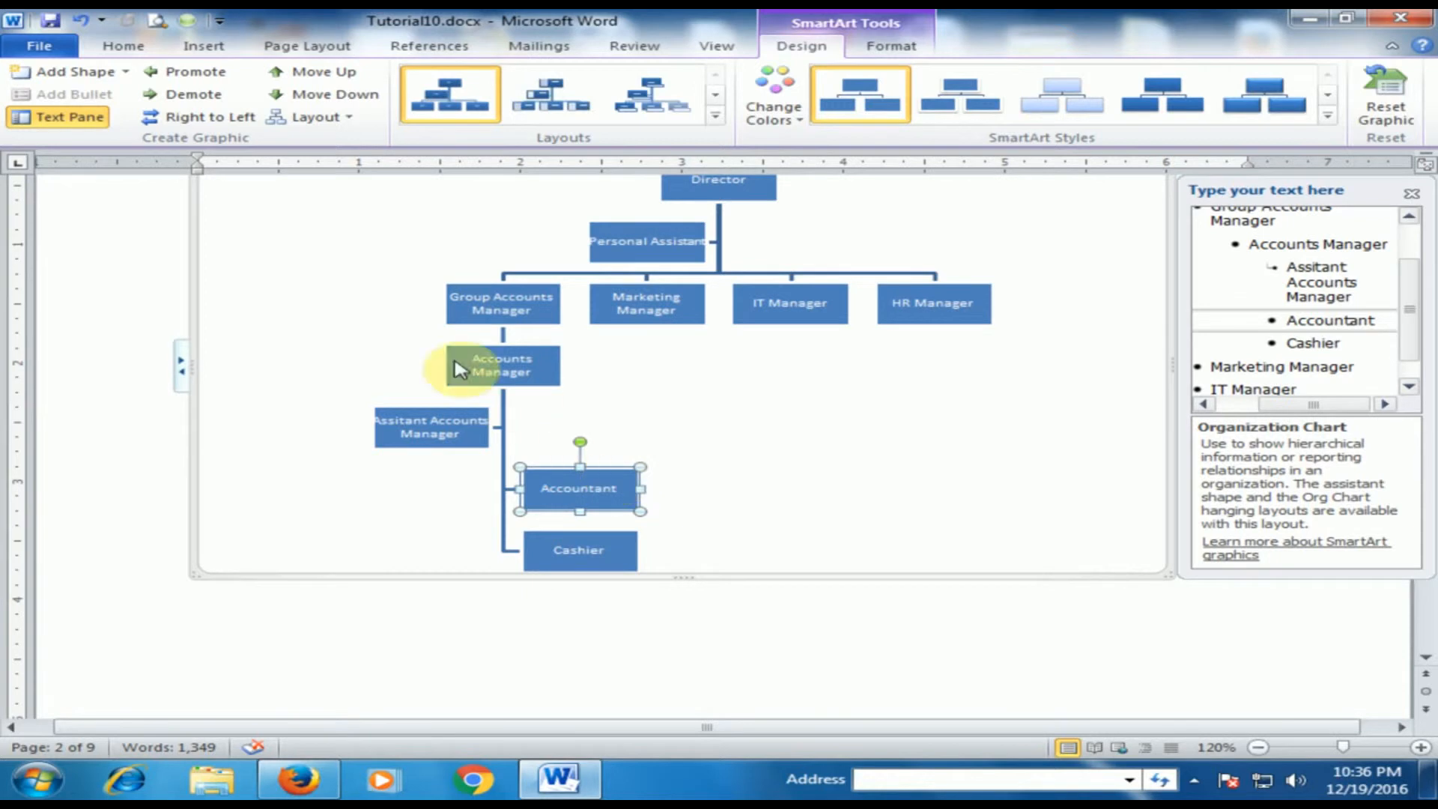
pyautogui.click(124, 71)
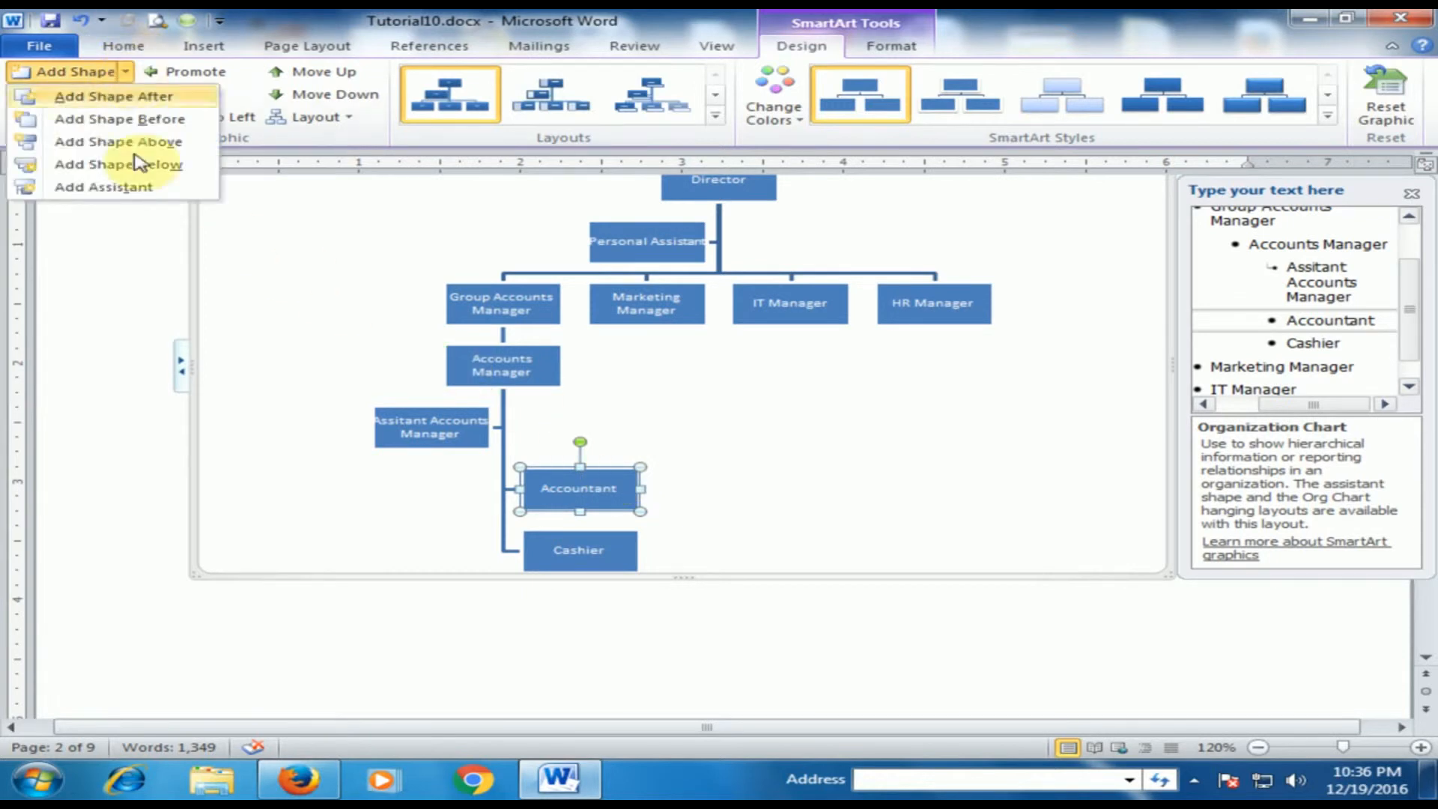
pyautogui.click(136, 187)
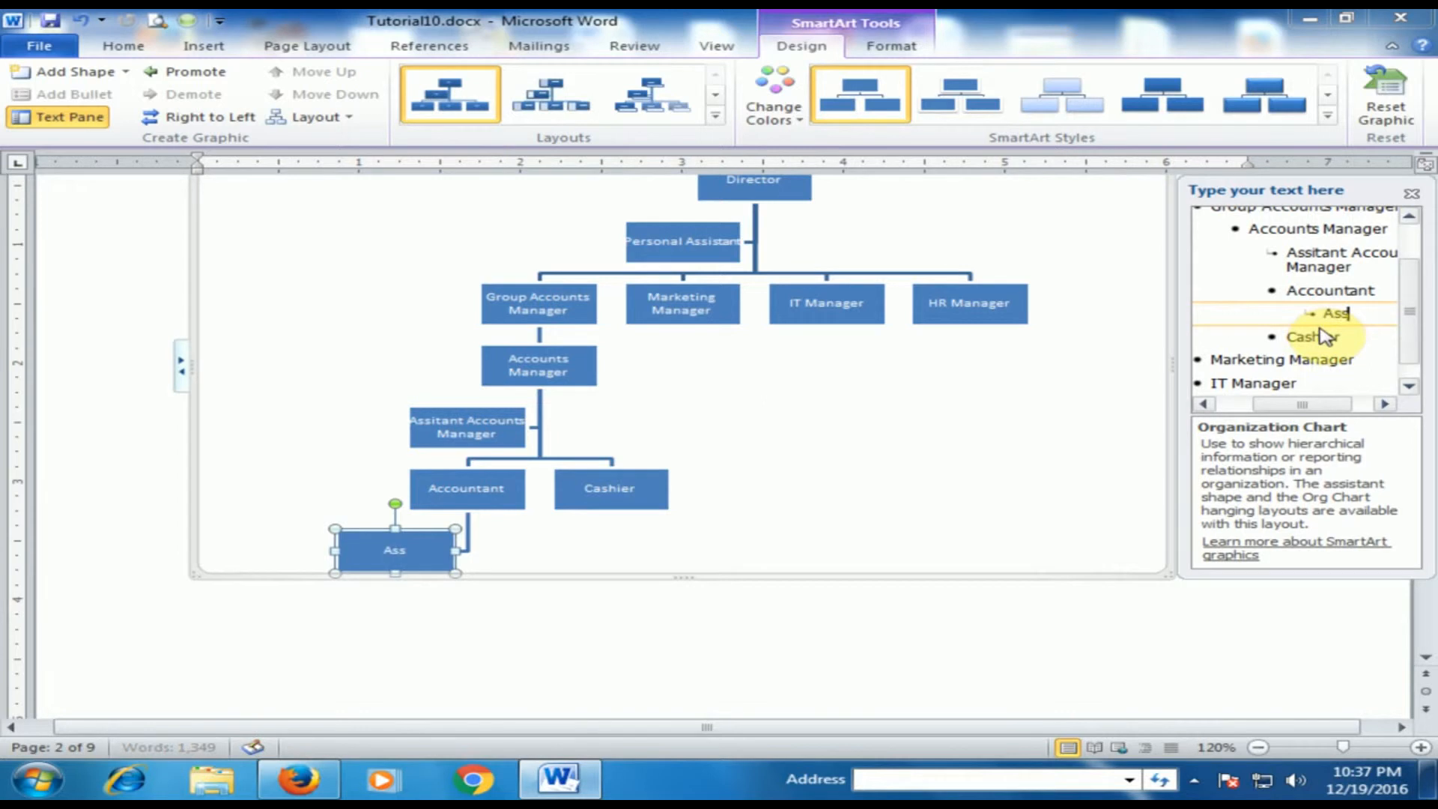
pyautogui.write('t Ac')
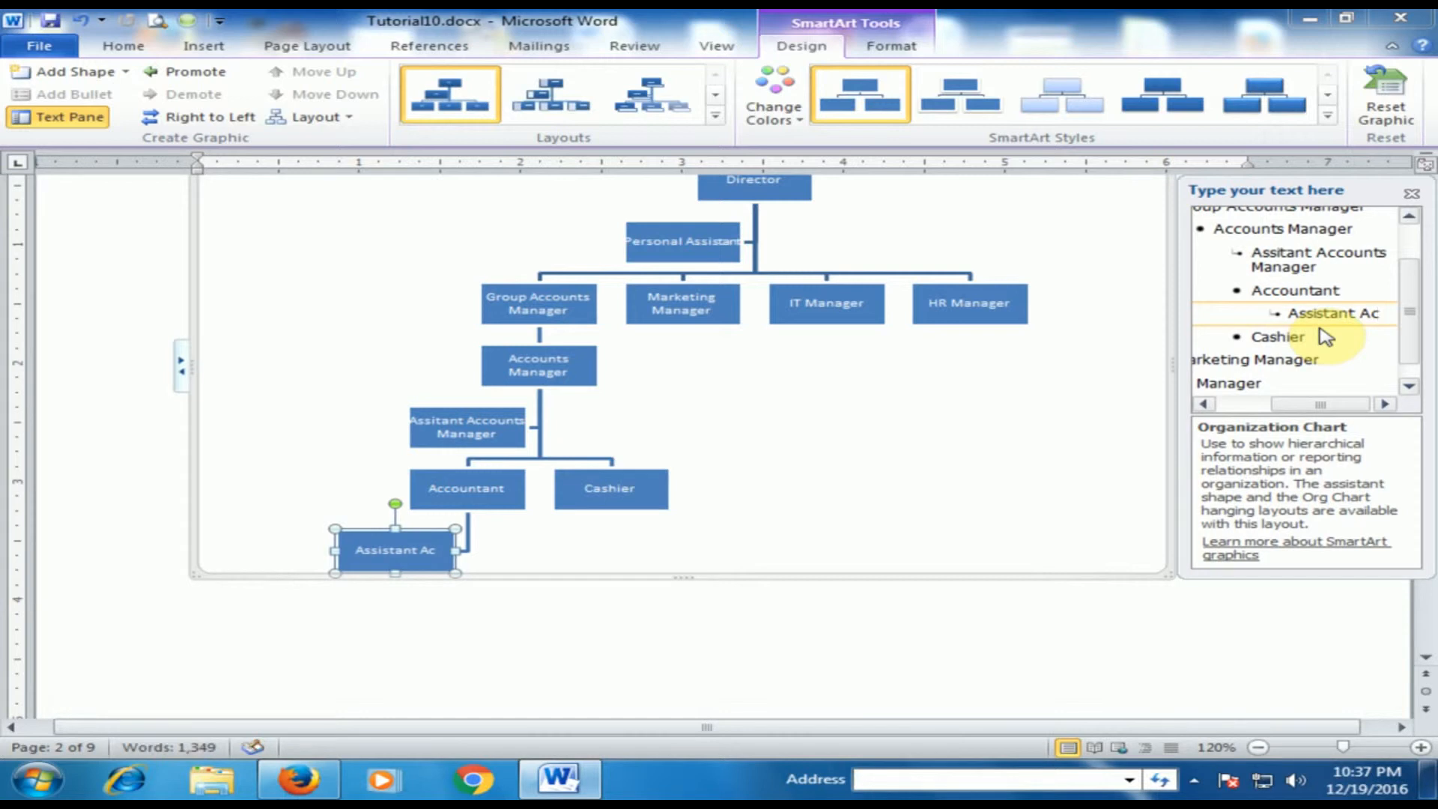
pyautogui.write('countant')
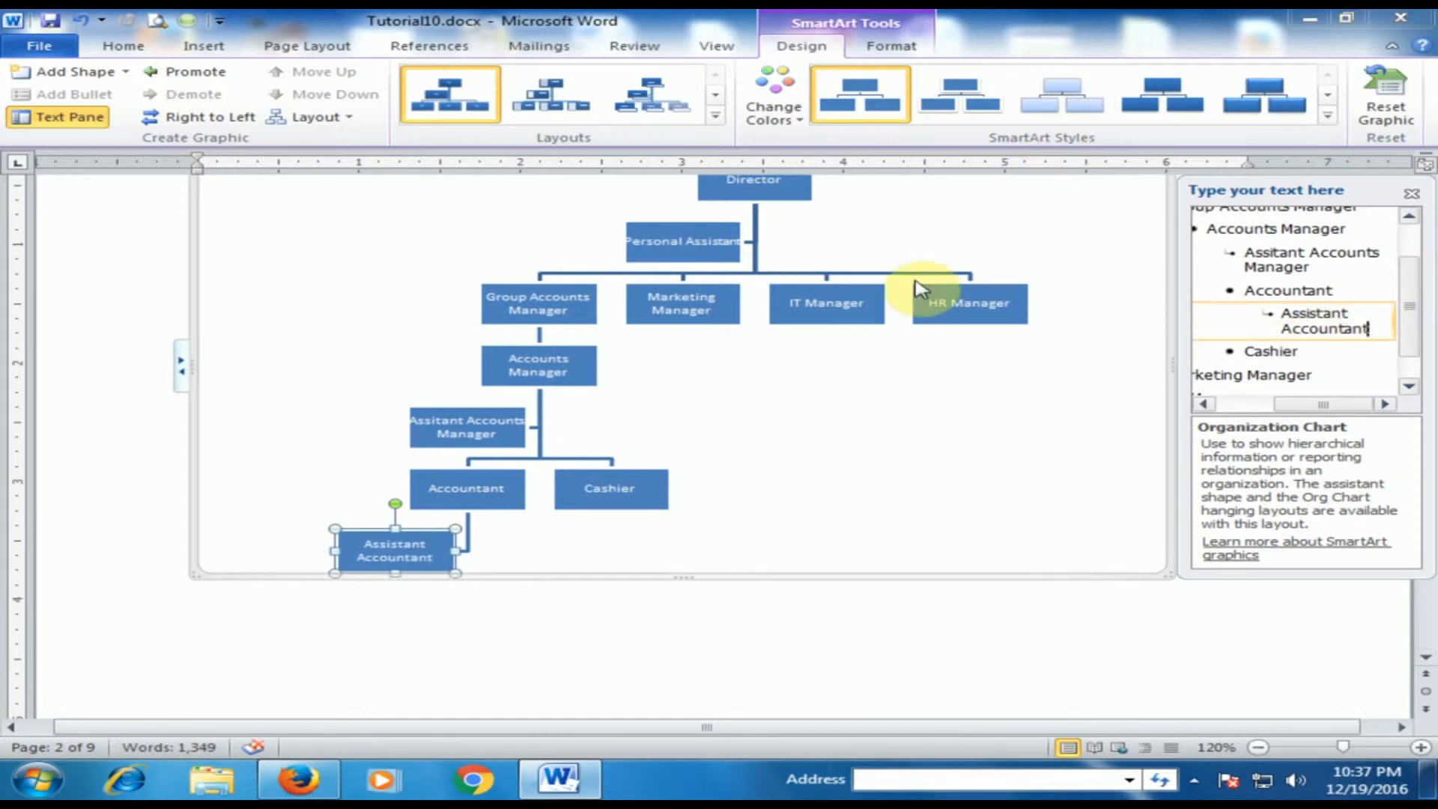
pyautogui.click(828, 444)
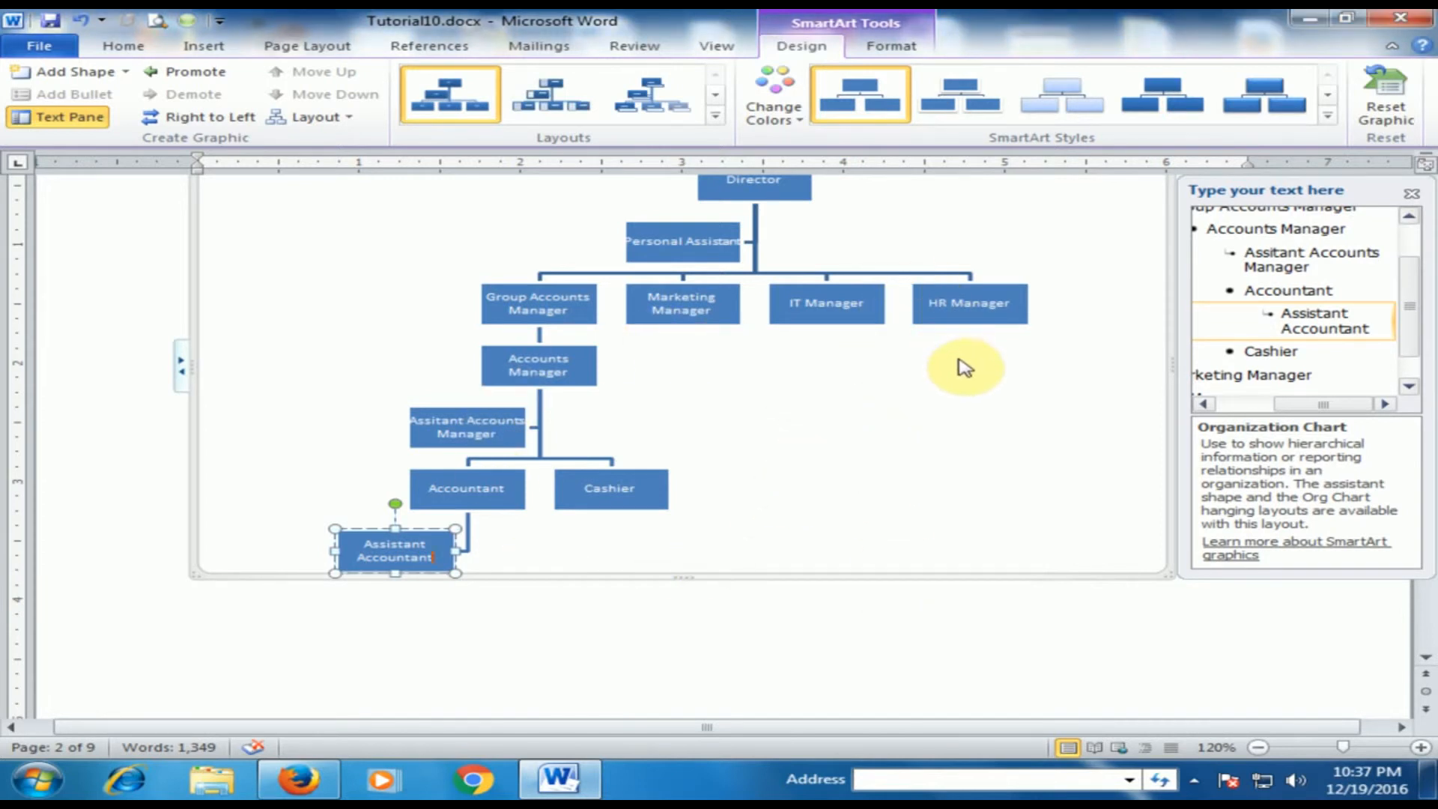
# - Add an assistant shape to the IT Manager box and label it "Assistant IT Manager"
pyautogui.scroll(1, 965, 367)
pyautogui.click(845, 378)
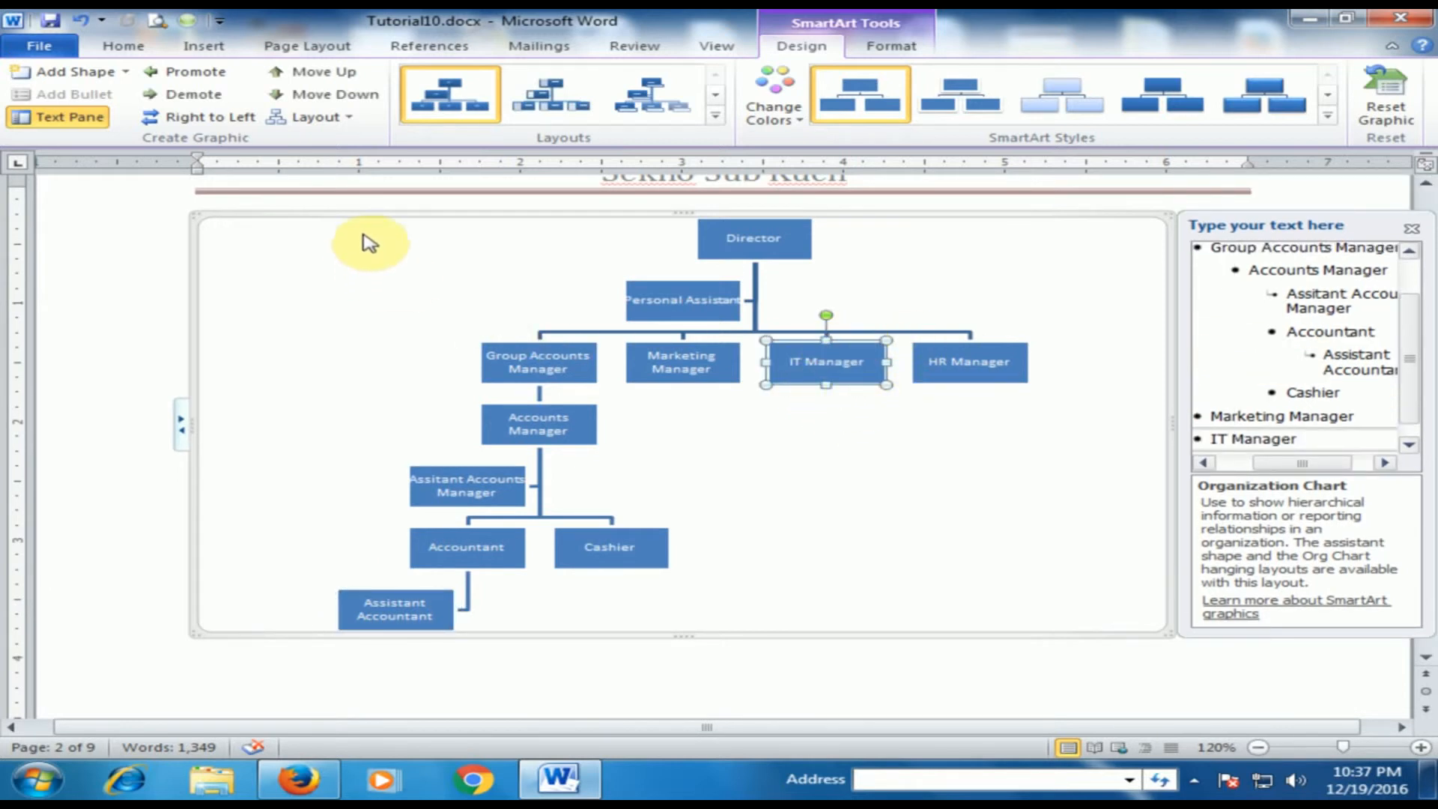
pyautogui.click(125, 71)
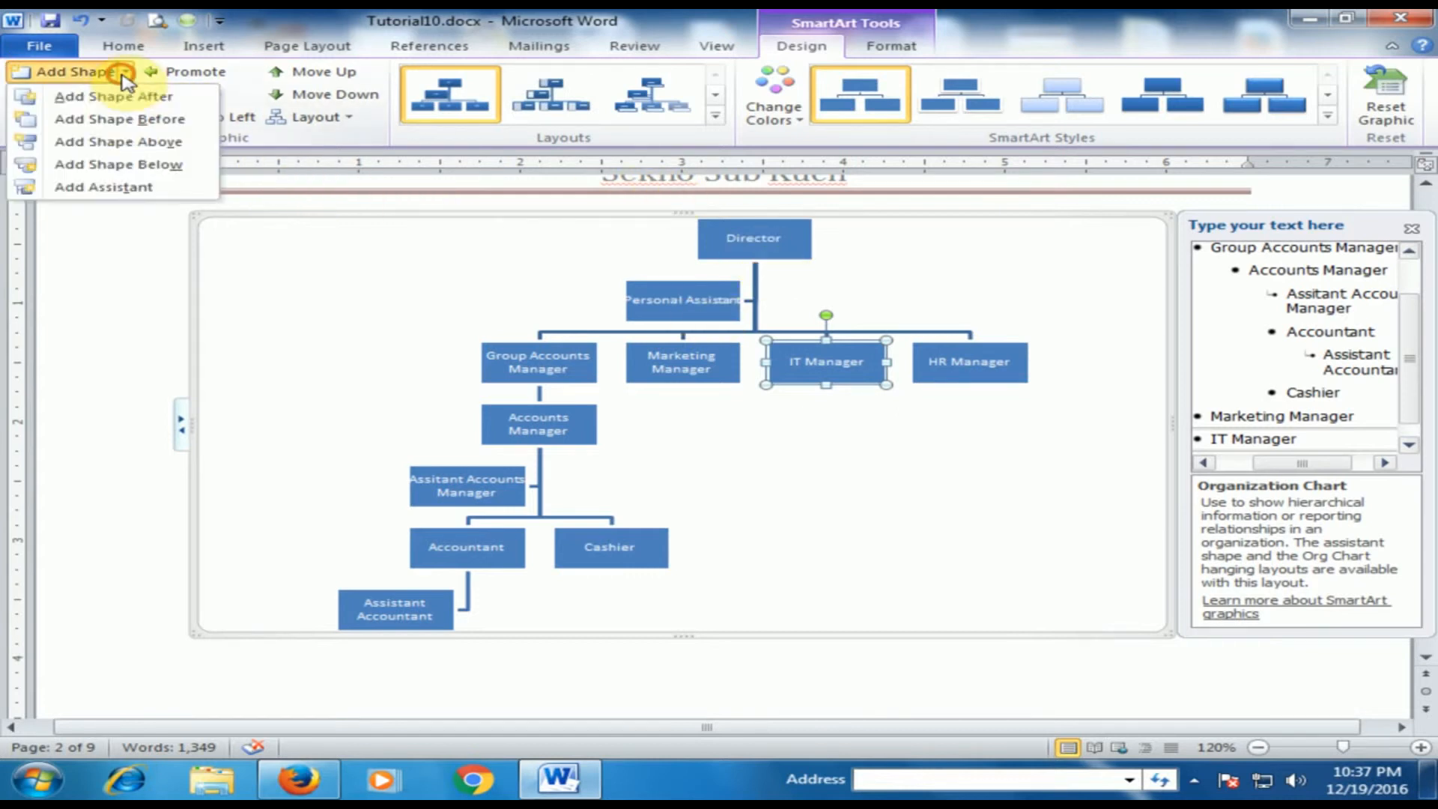
pyautogui.click(113, 187)
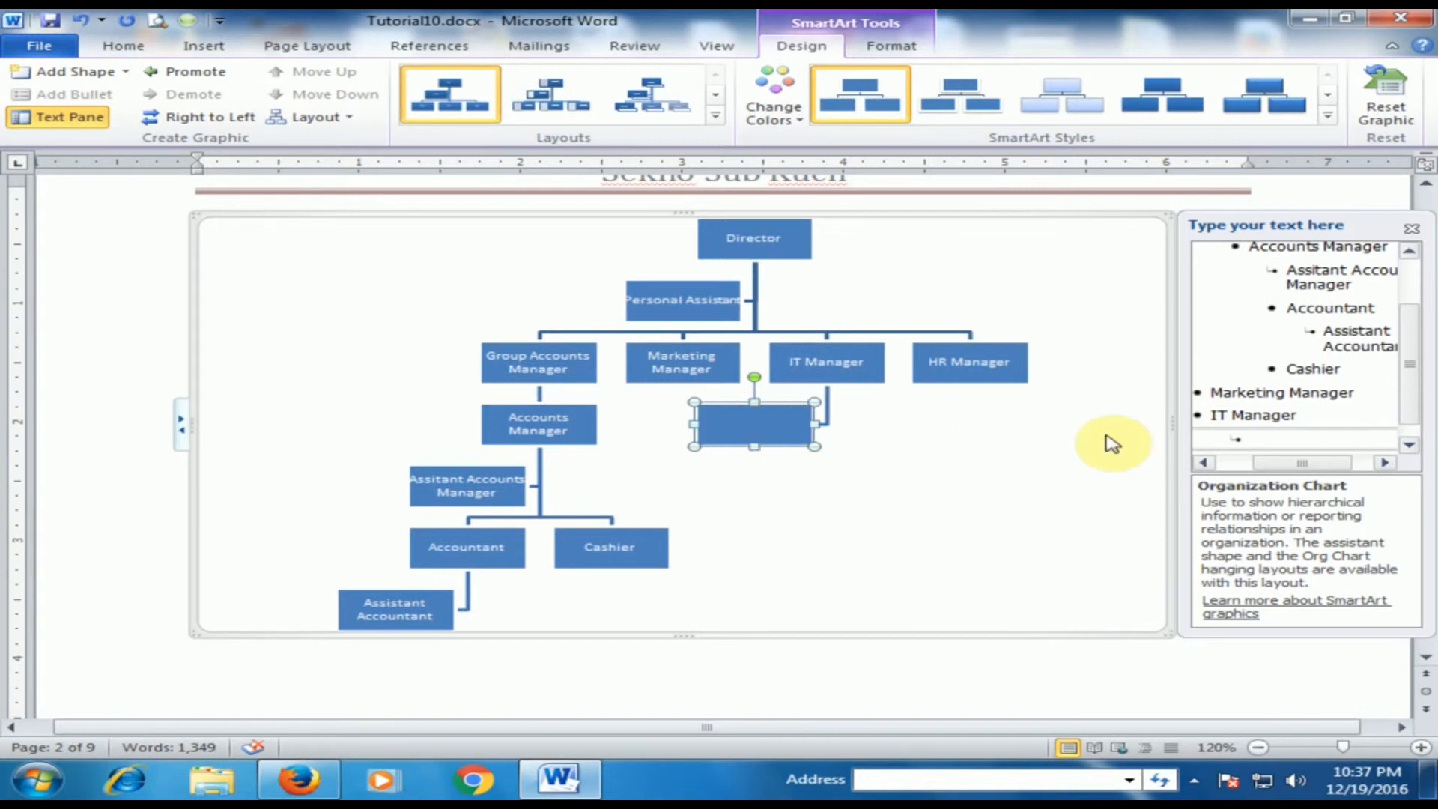
pyautogui.click(1304, 438)
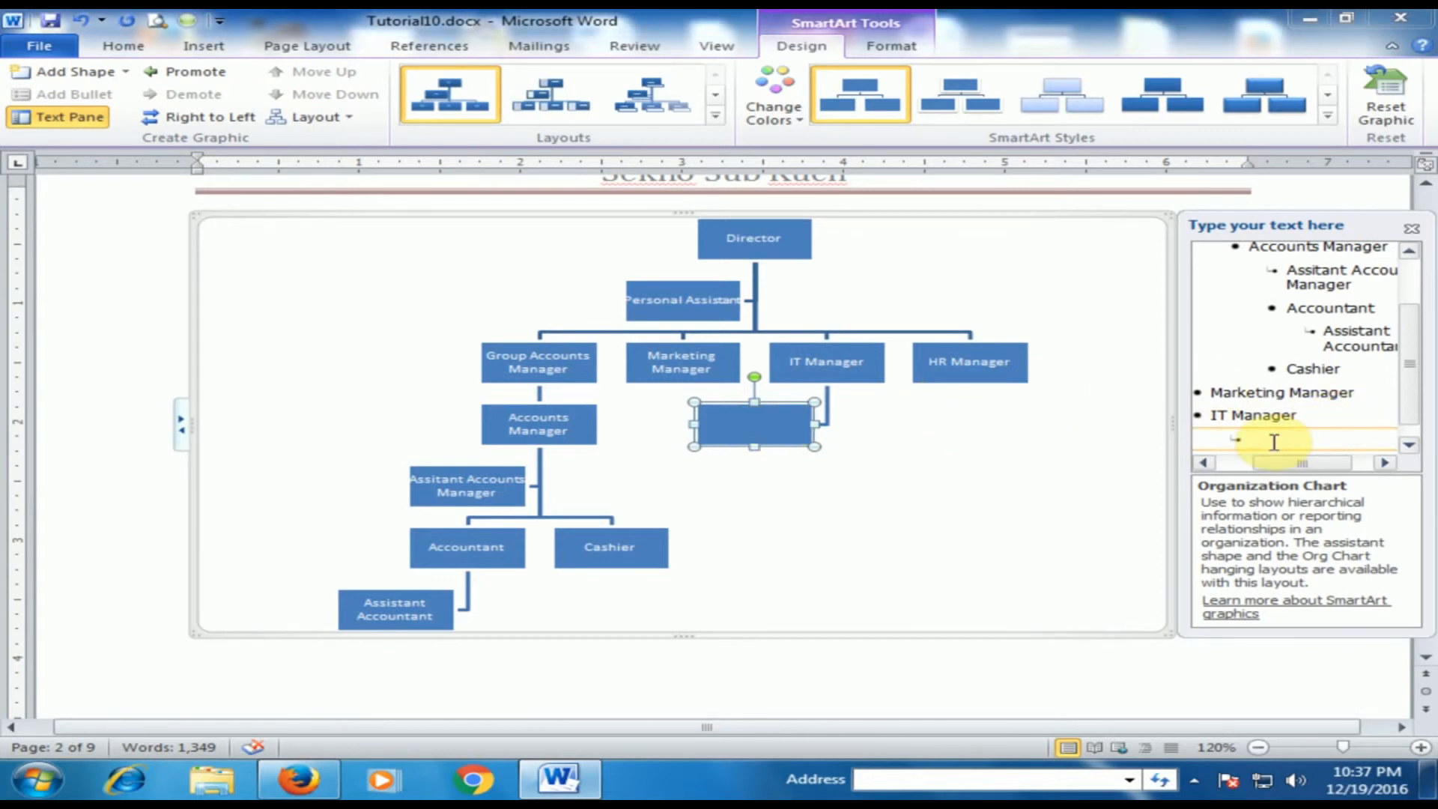
pyautogui.write('Assistanc')
pyautogui.press('BackSpace')
pyautogui.write('t IT')
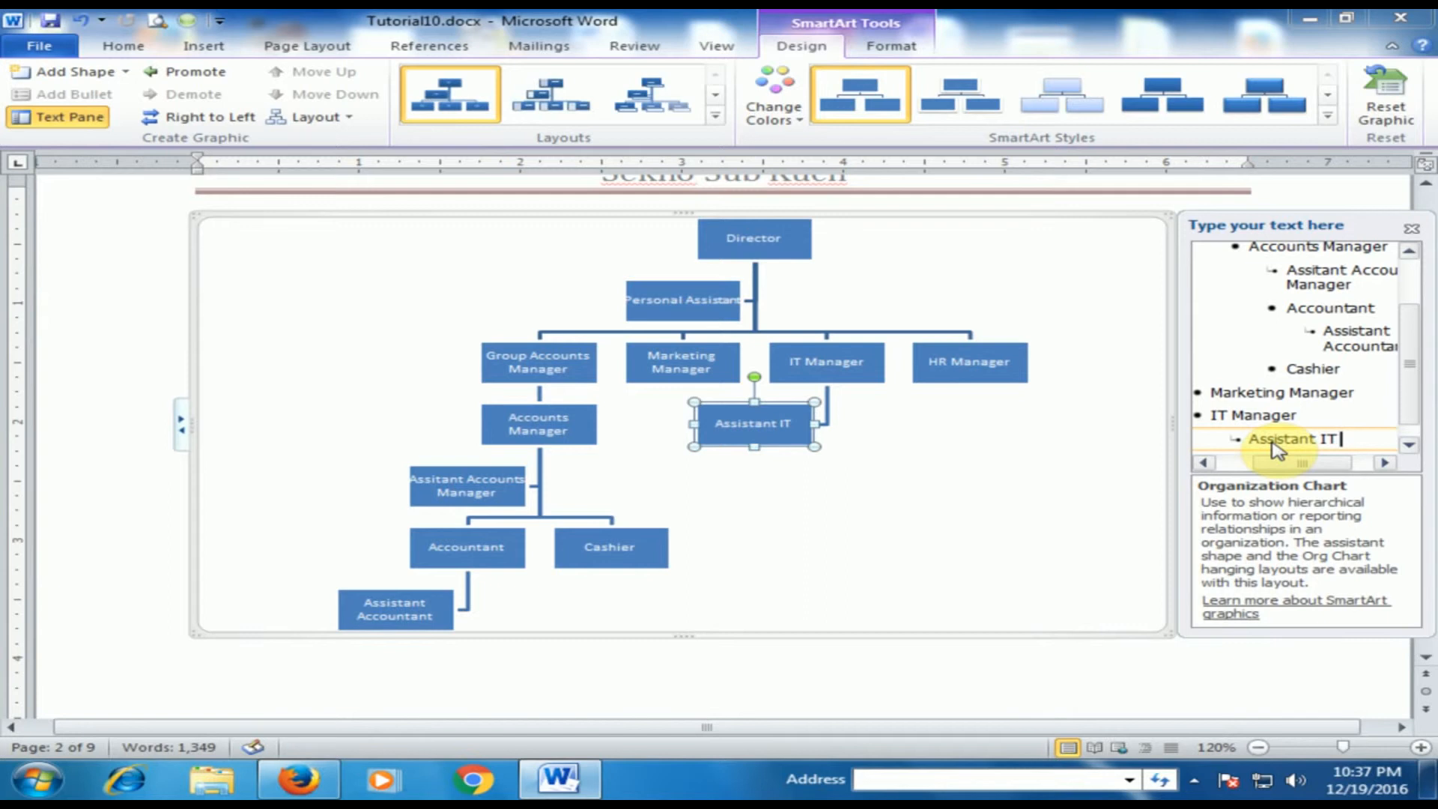
pyautogui.write(' Manager')
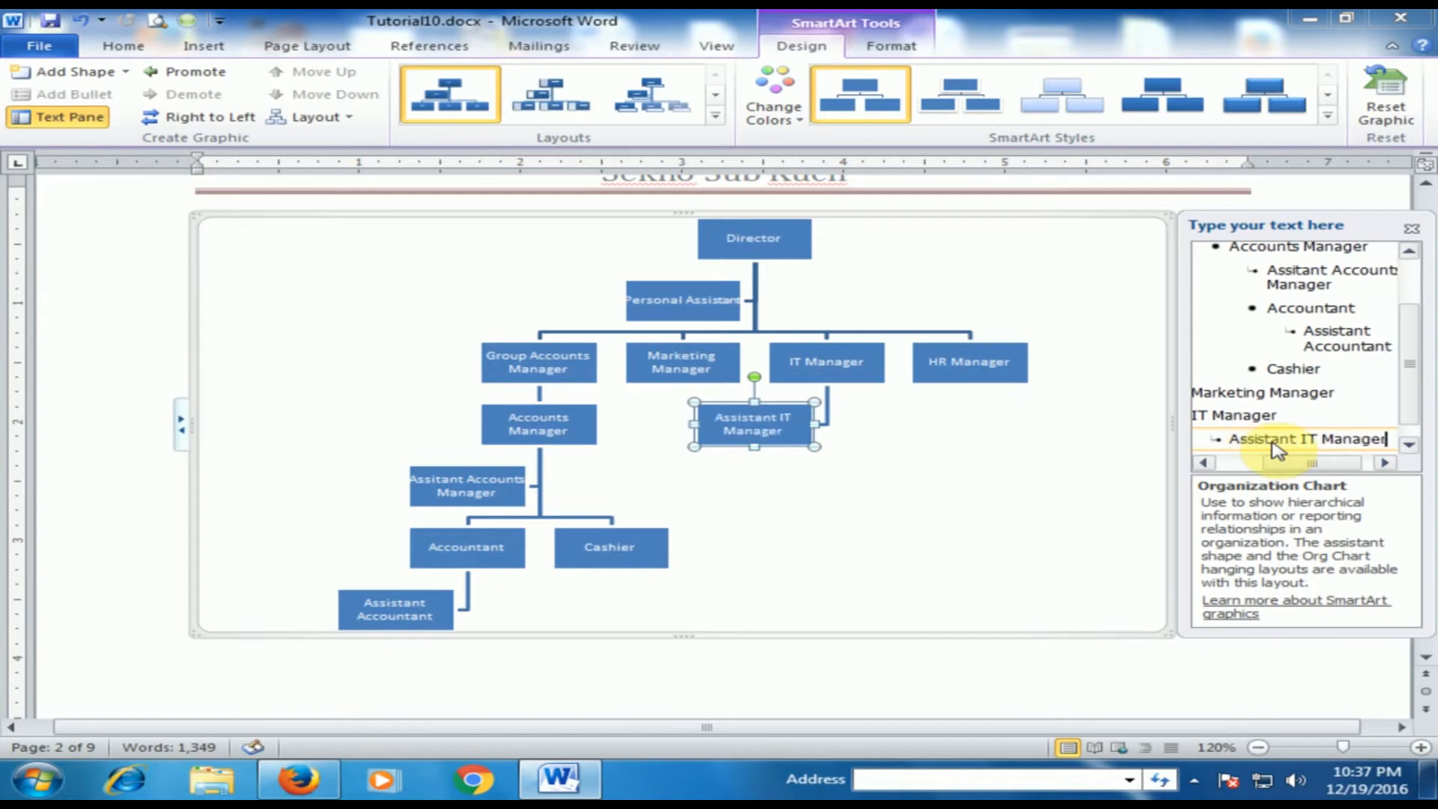
# - Add a shape below the IT Manager box and label it "Network Administrator"
pyautogui.click(856, 352)
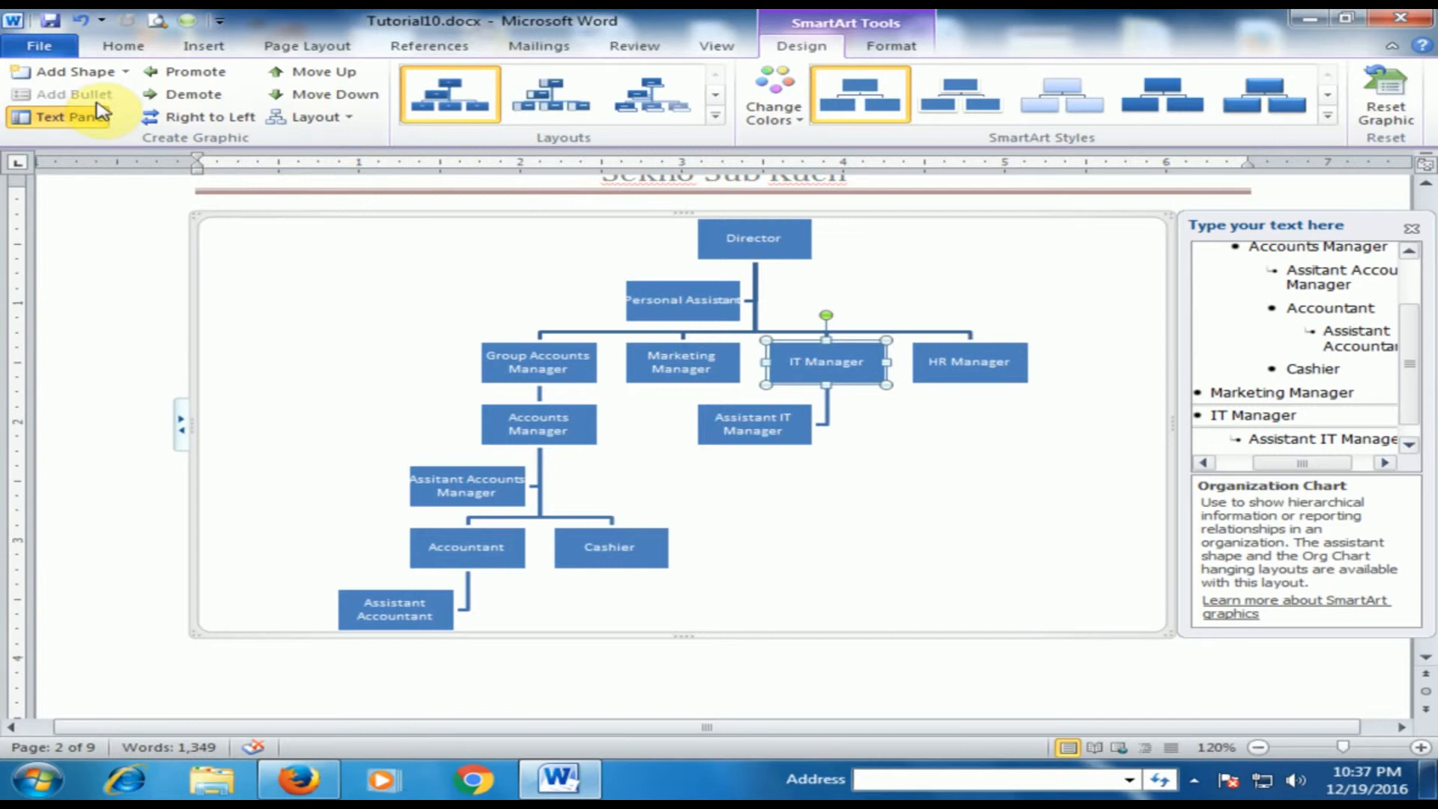
pyautogui.click(105, 73)
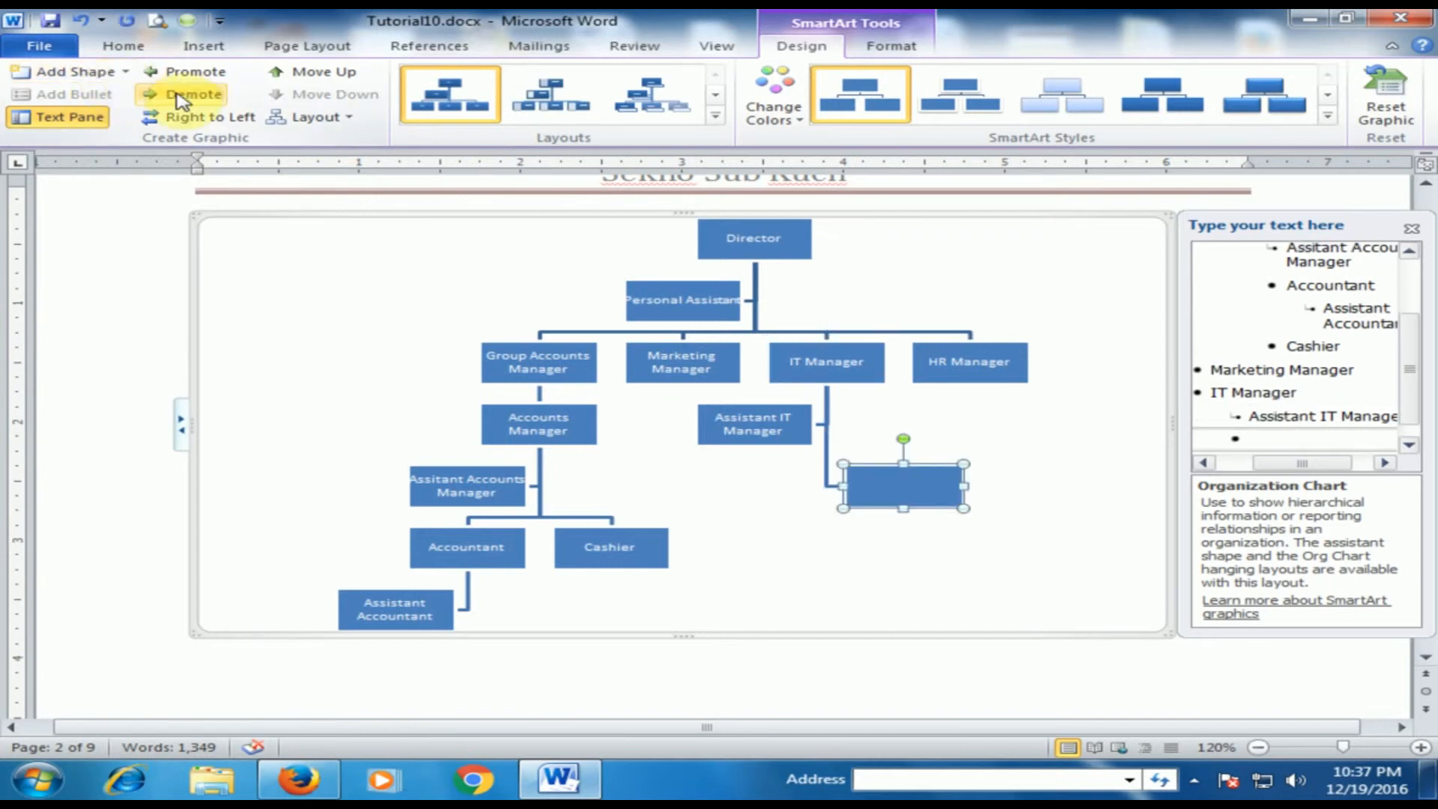
pyautogui.hotkey('ctrl', 'z')
pyautogui.click(126, 71)
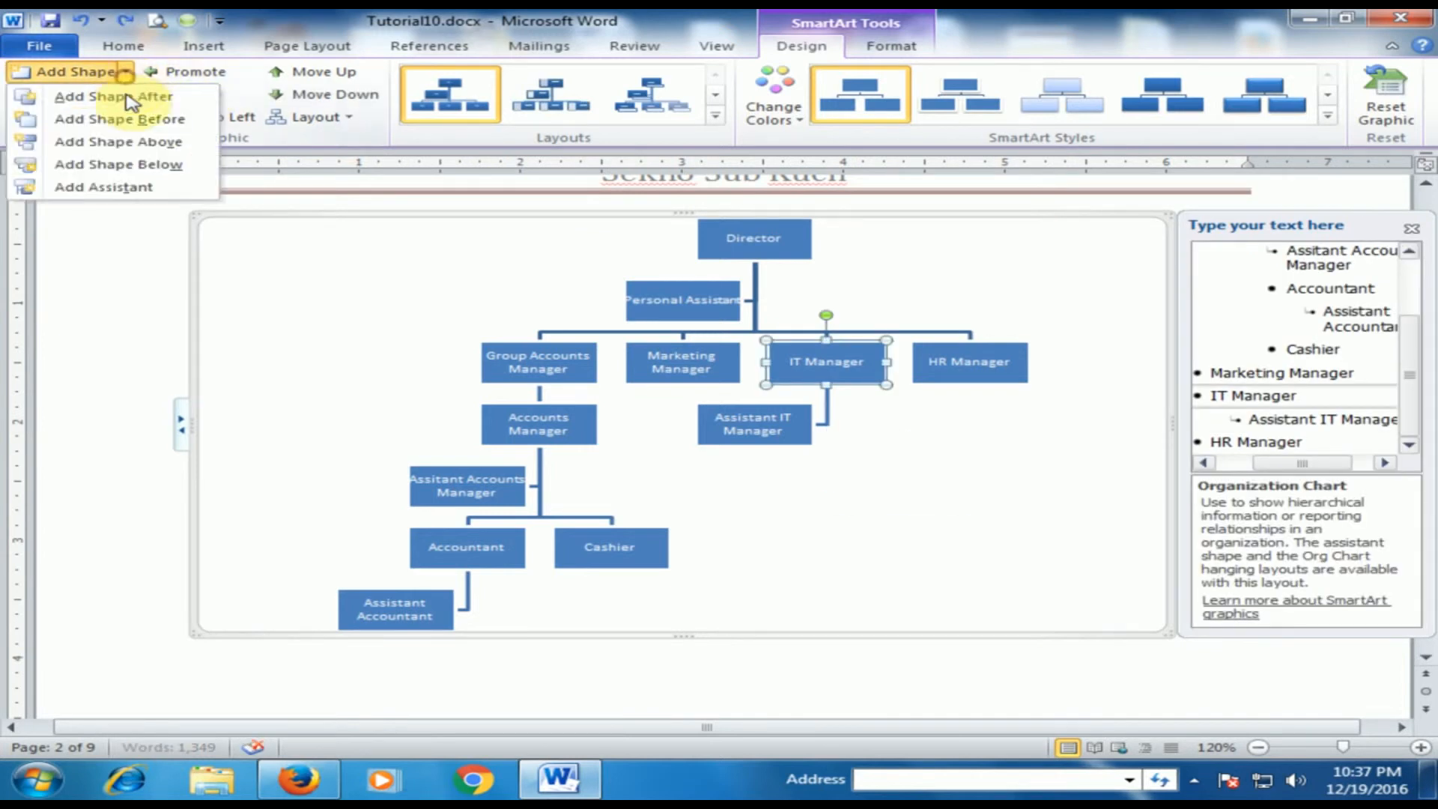
pyautogui.click(139, 174)
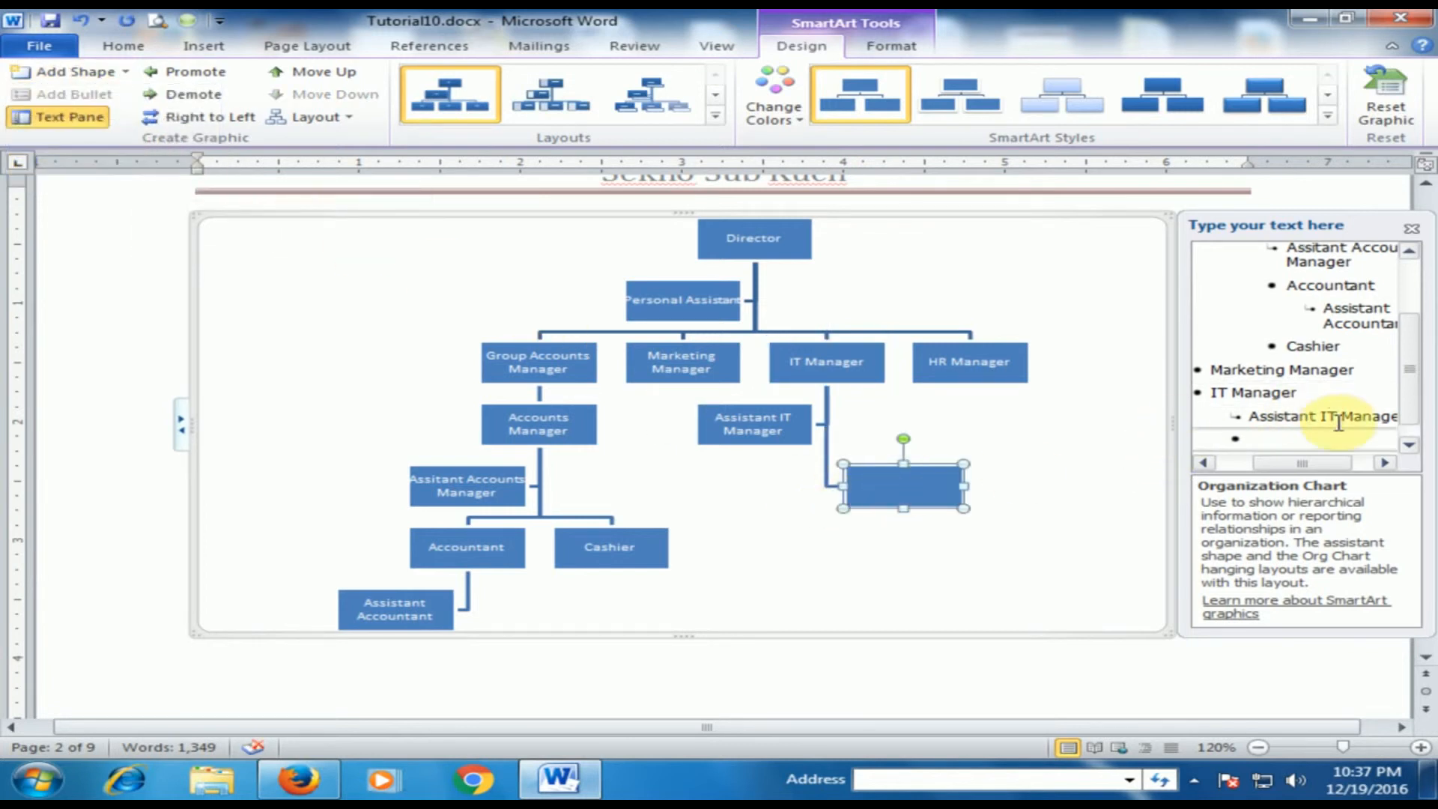
pyautogui.click(1250, 442)
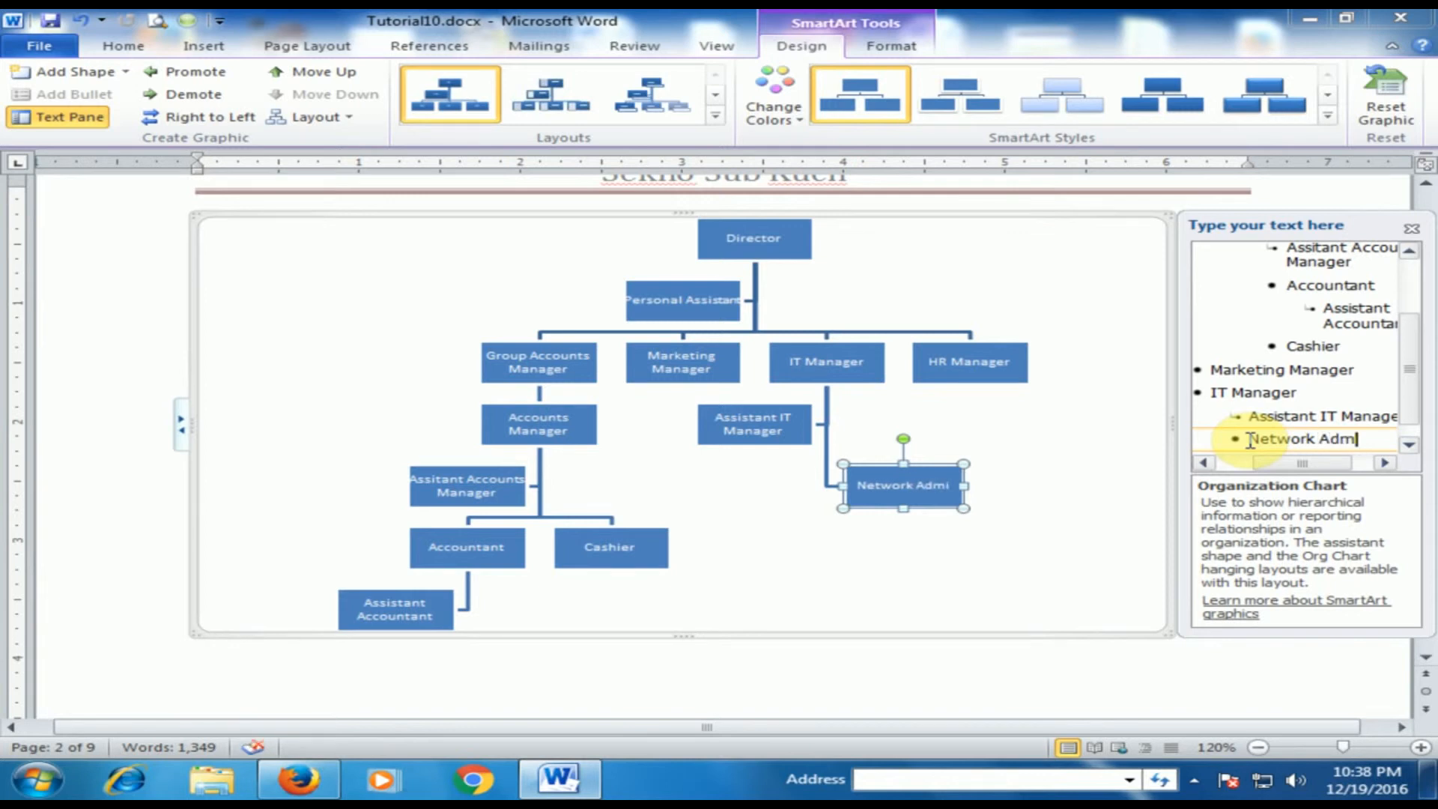
pyautogui.write('trator')
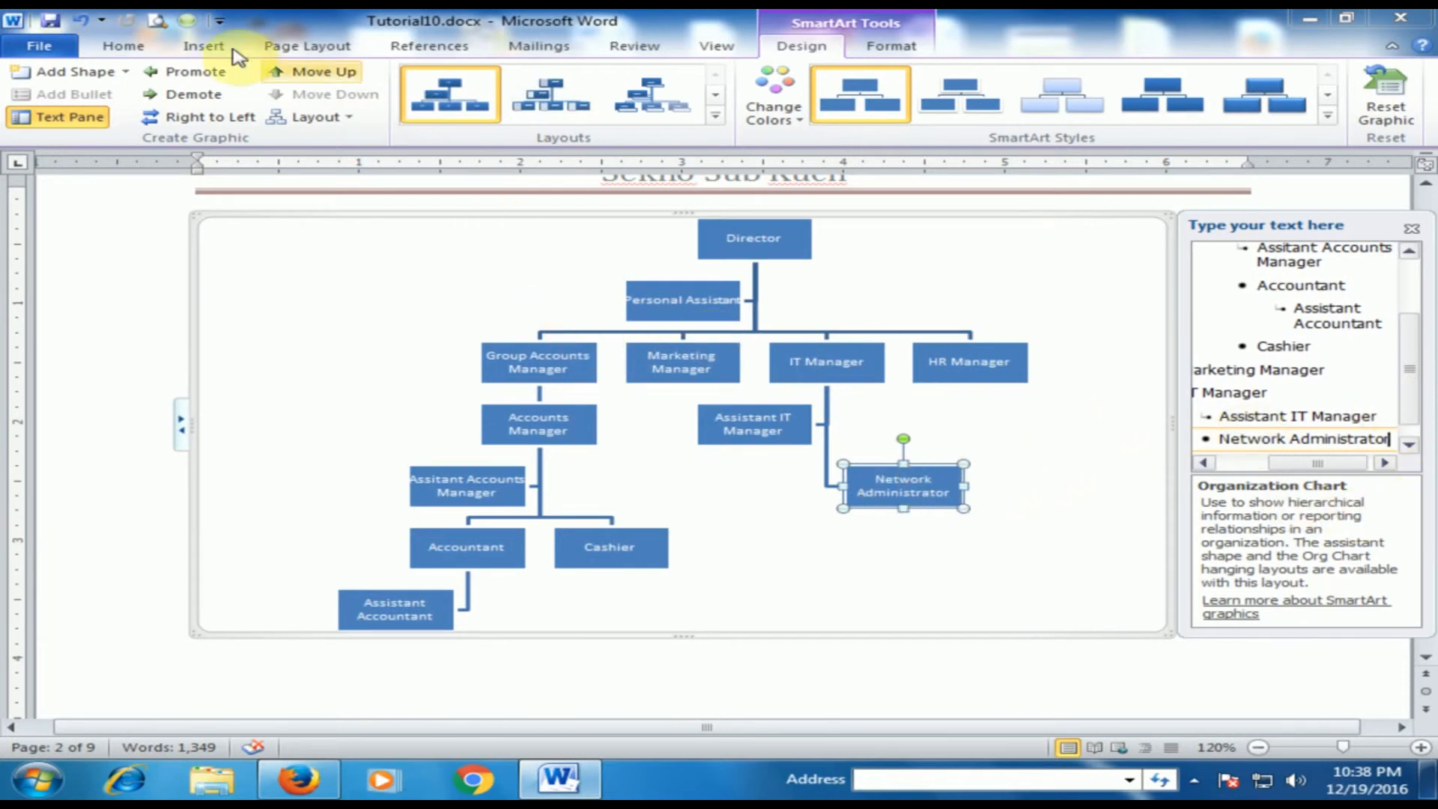
# - Add a shape after Network Administrator at the same level and label it "Programmer"
pyautogui.click(127, 72)
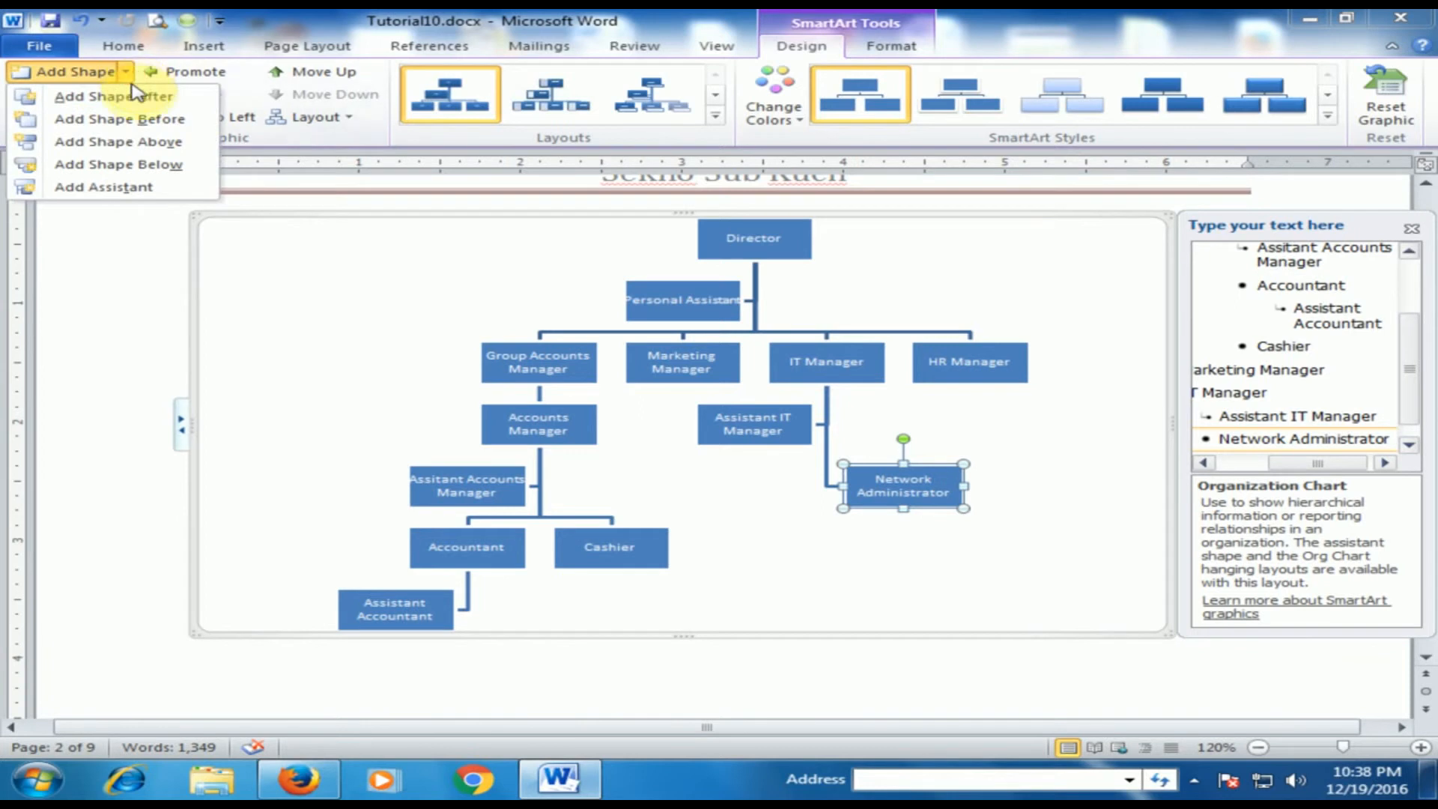
pyautogui.click(137, 101)
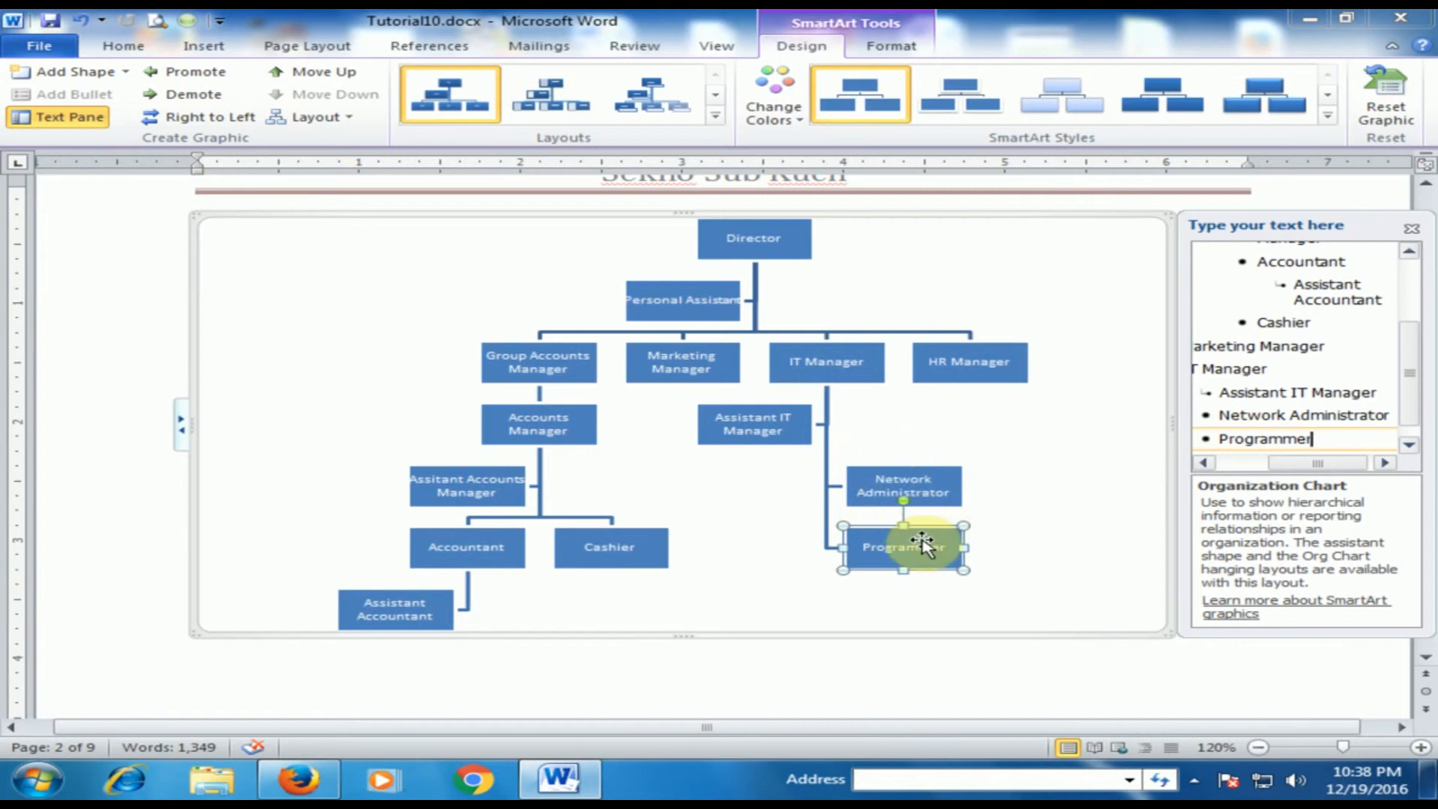
pyautogui.click(926, 537)
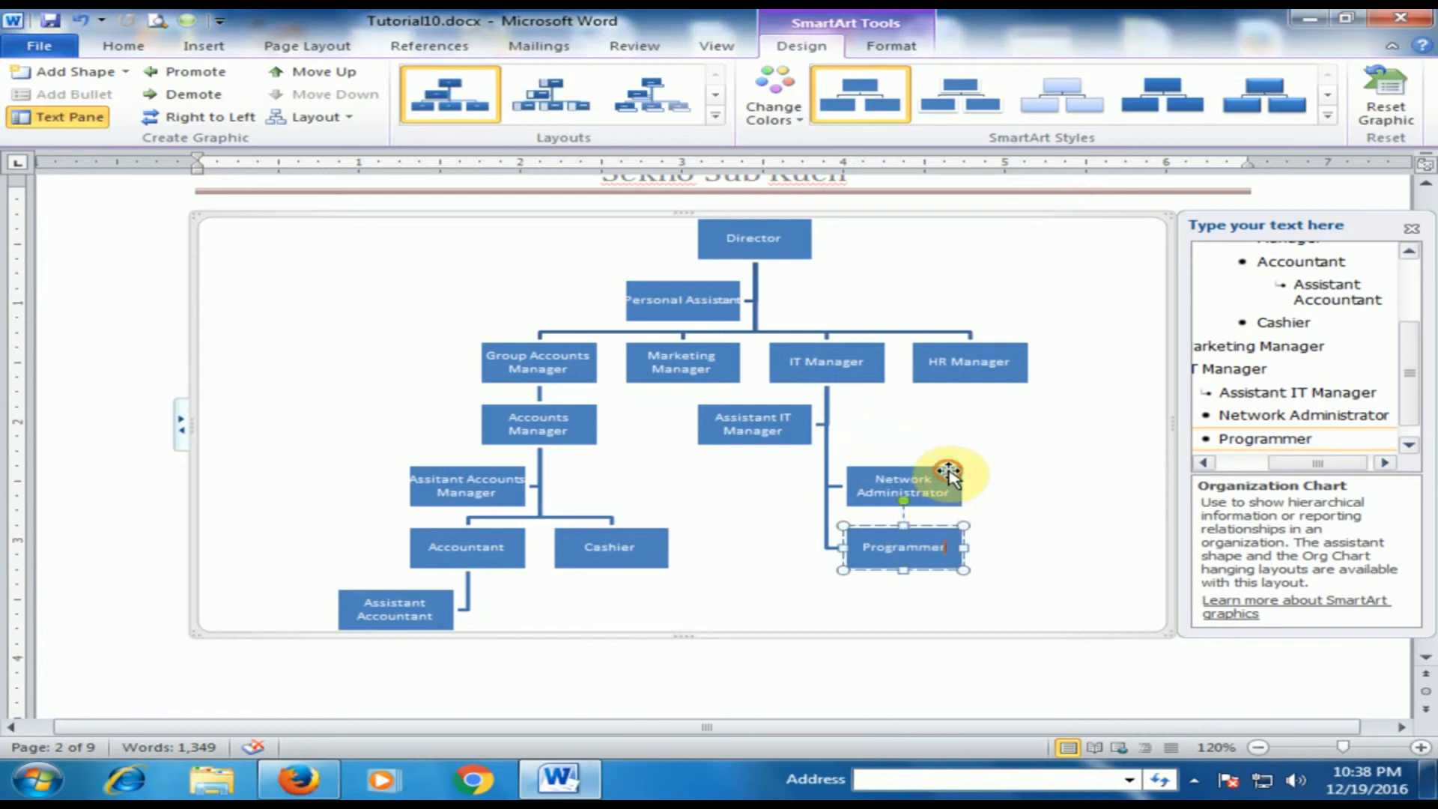
# - Add an assistant shape to the Network Administrator box and label it "Network Assistant"
pyautogui.click(937, 470)
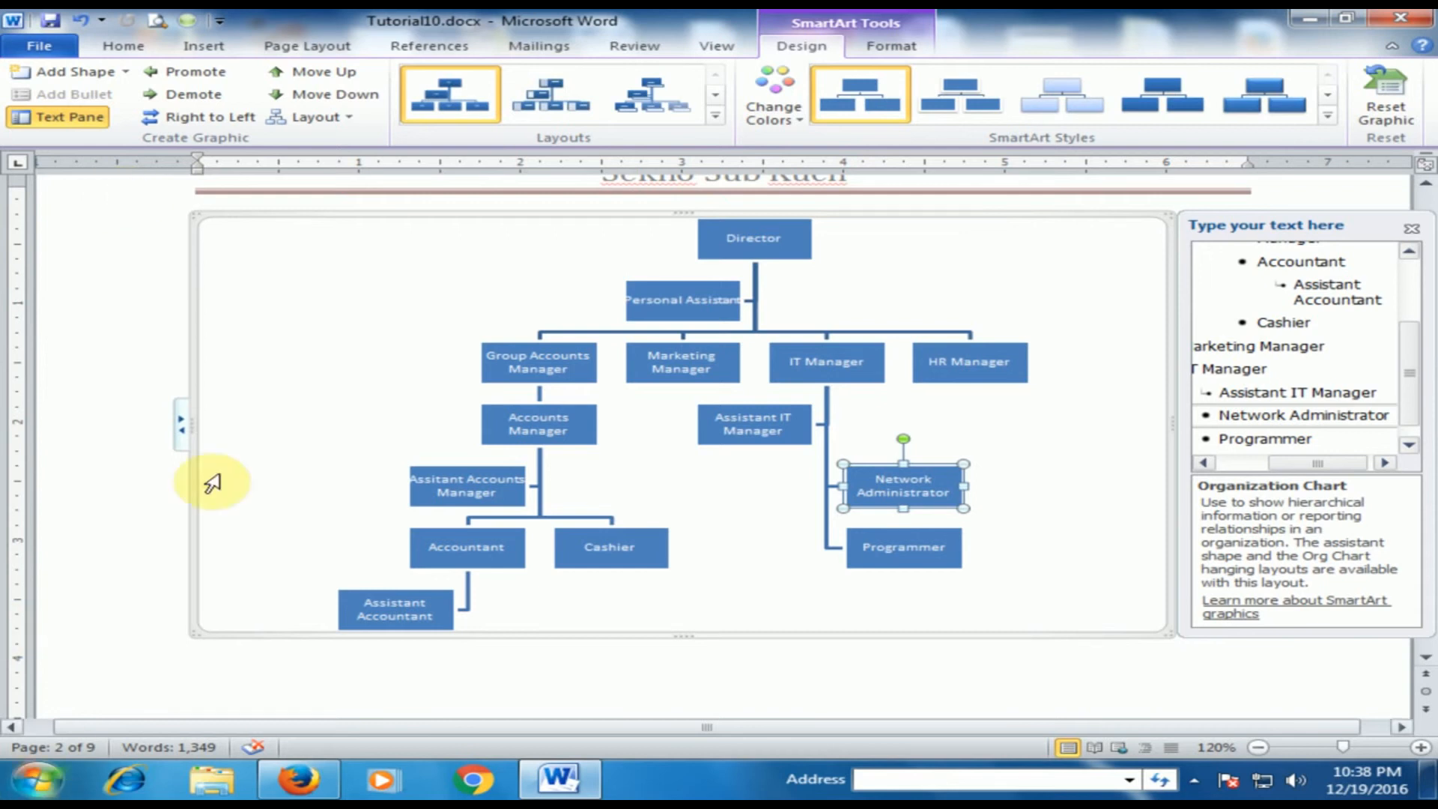
pyautogui.click(126, 72)
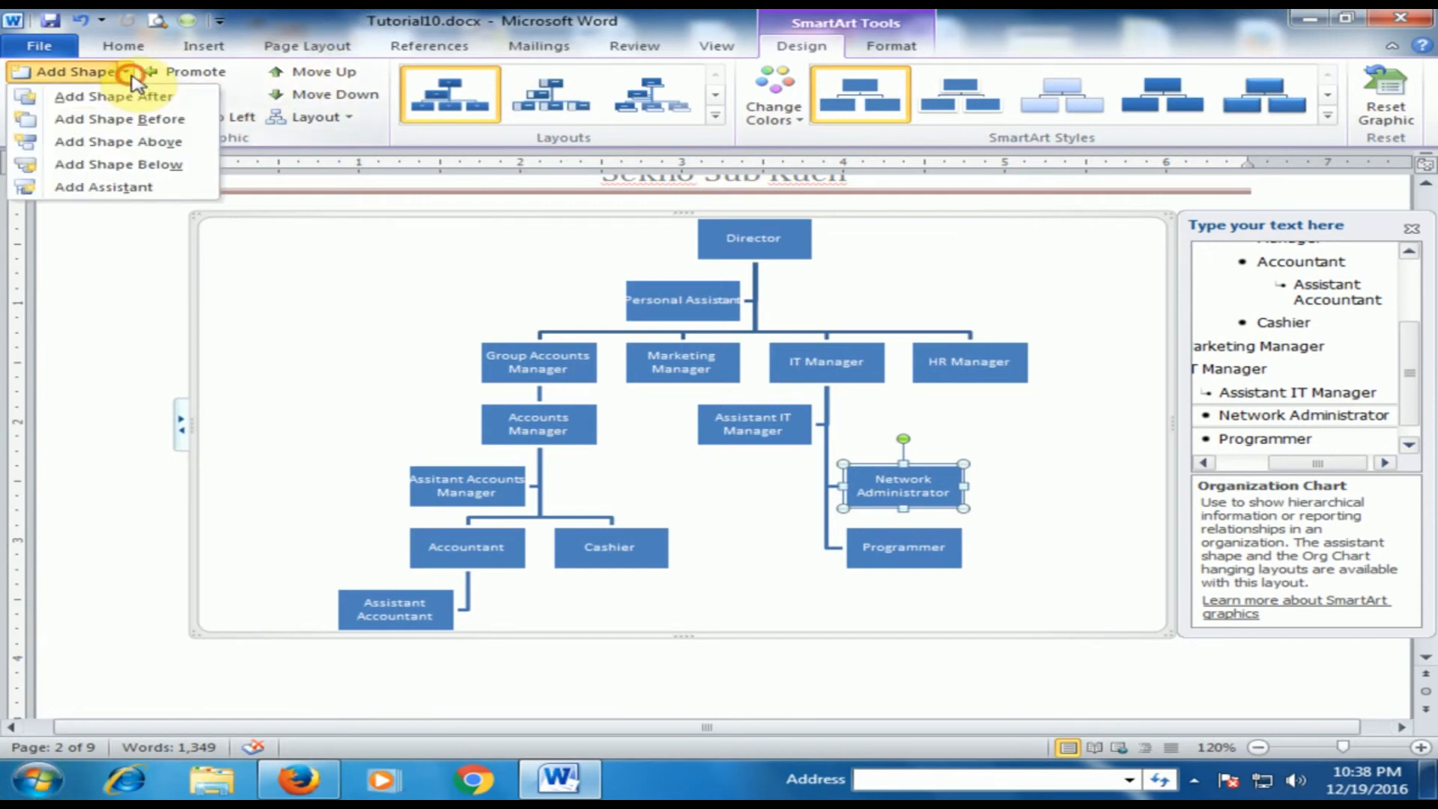
pyautogui.click(133, 189)
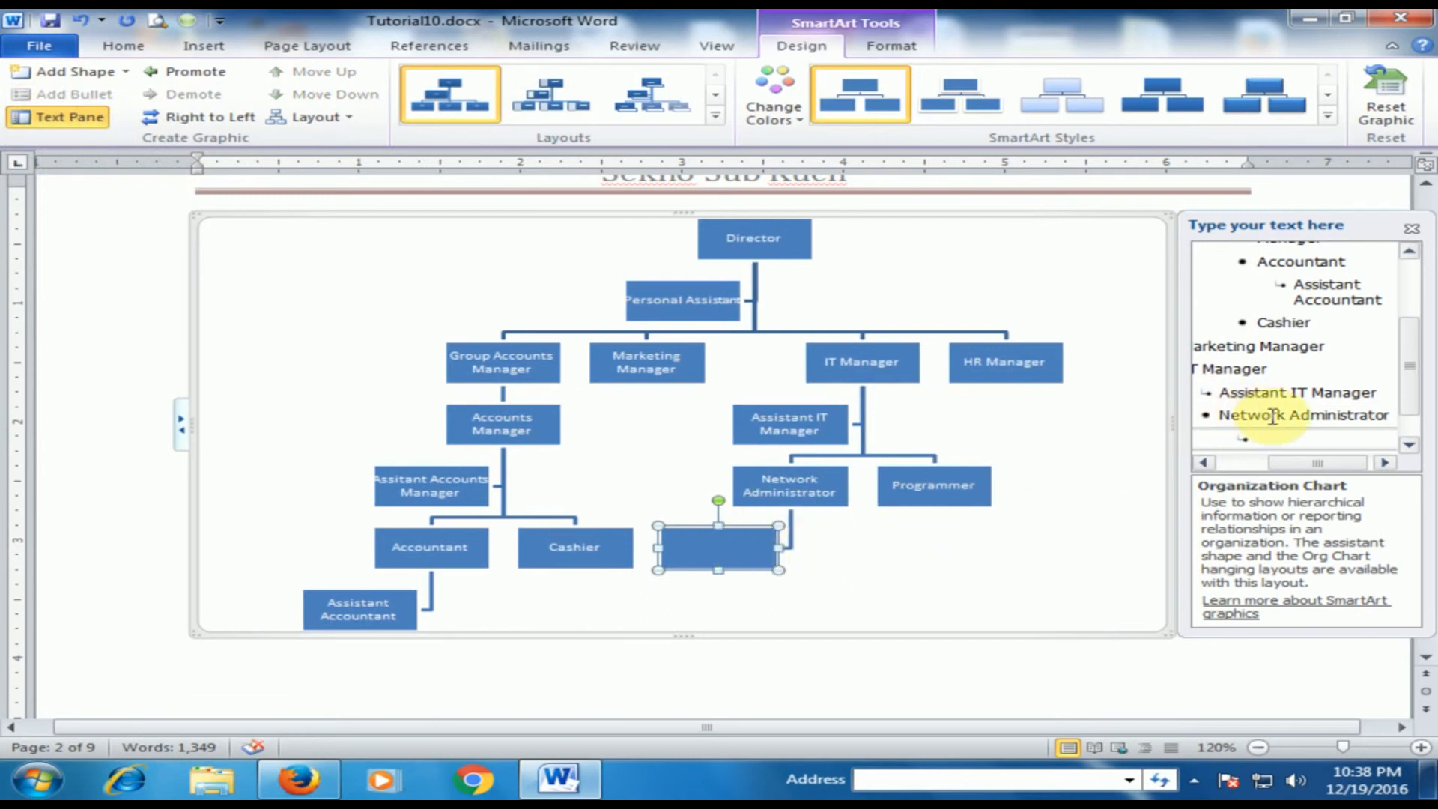
pyautogui.click(1285, 436)
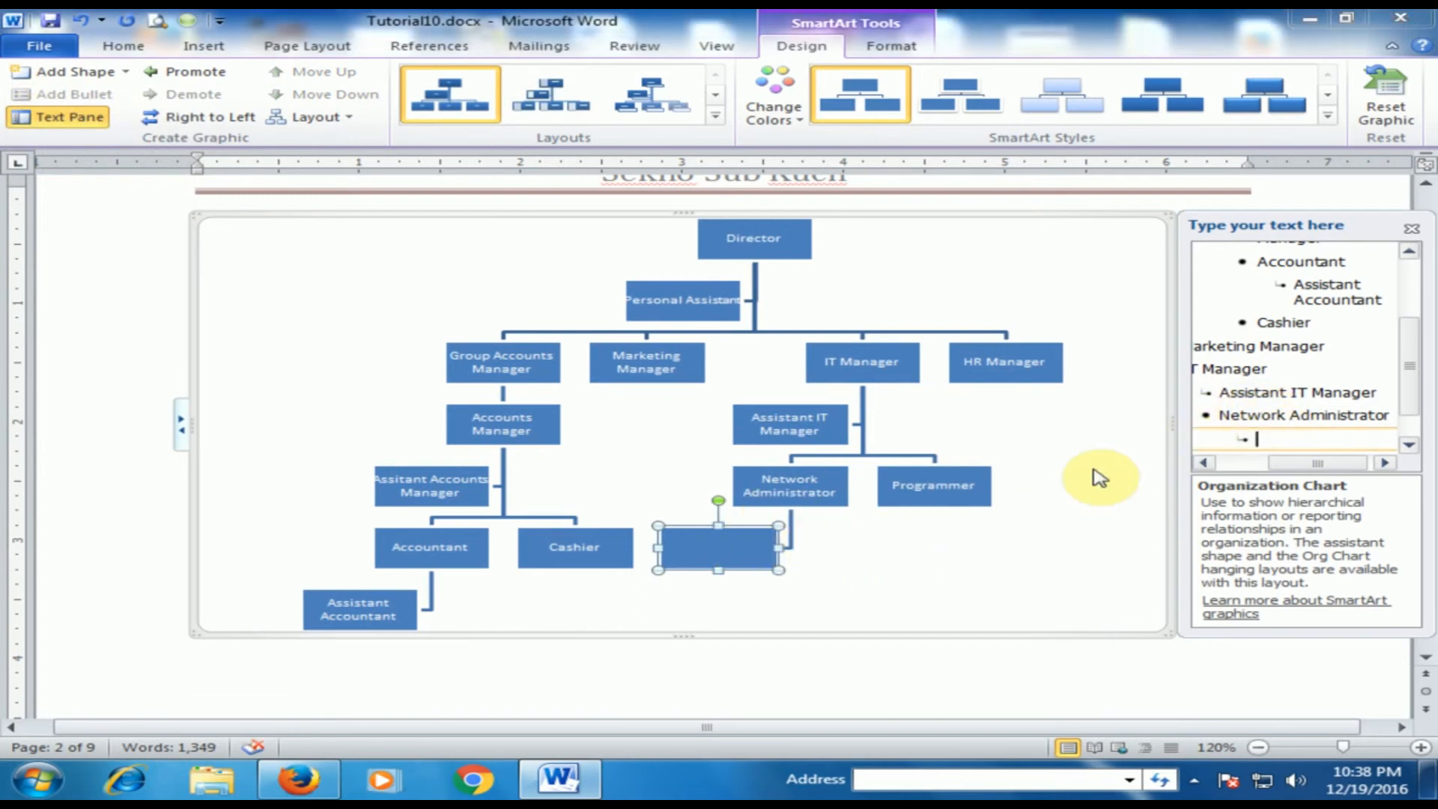
pyautogui.write('Network')
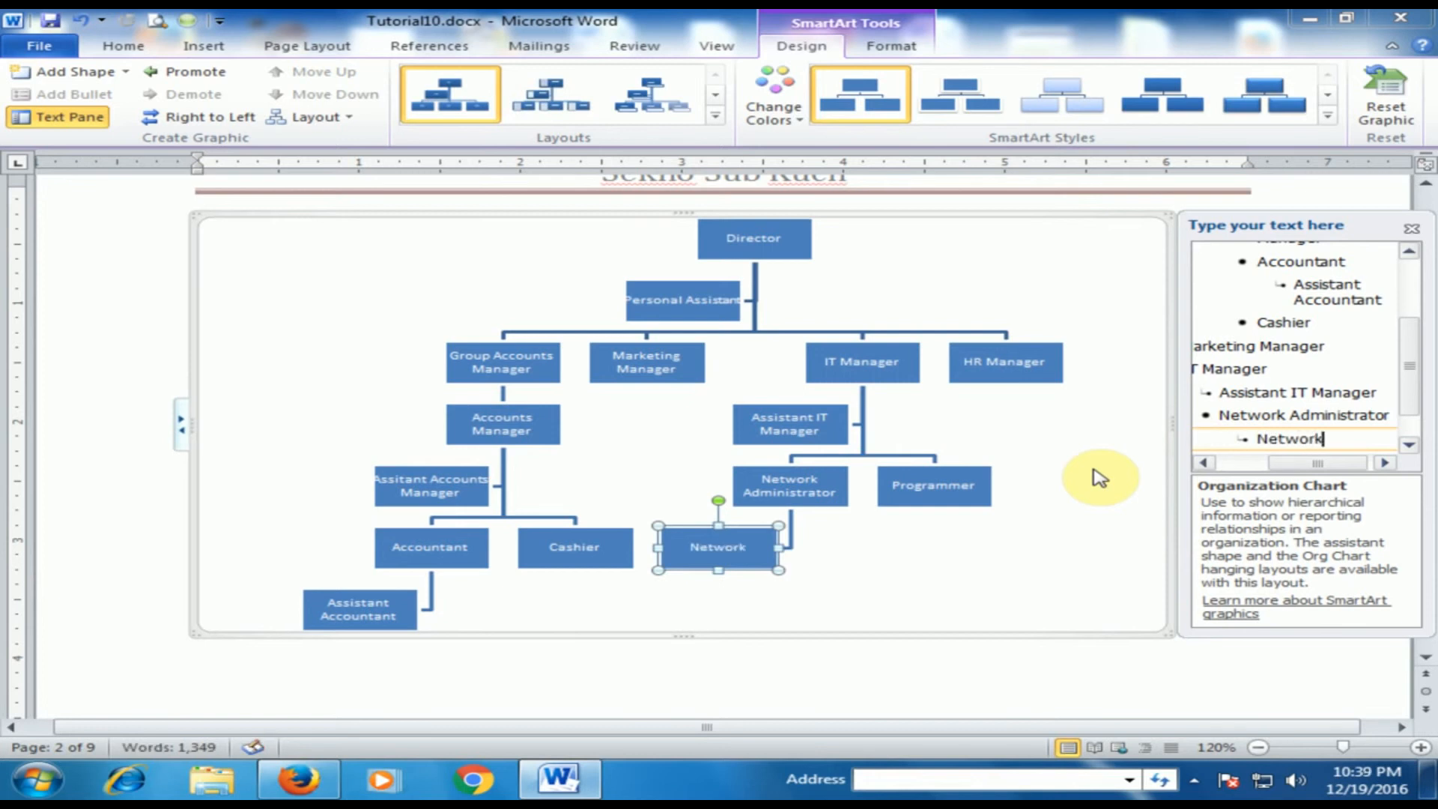
pyautogui.write(' Assistant')
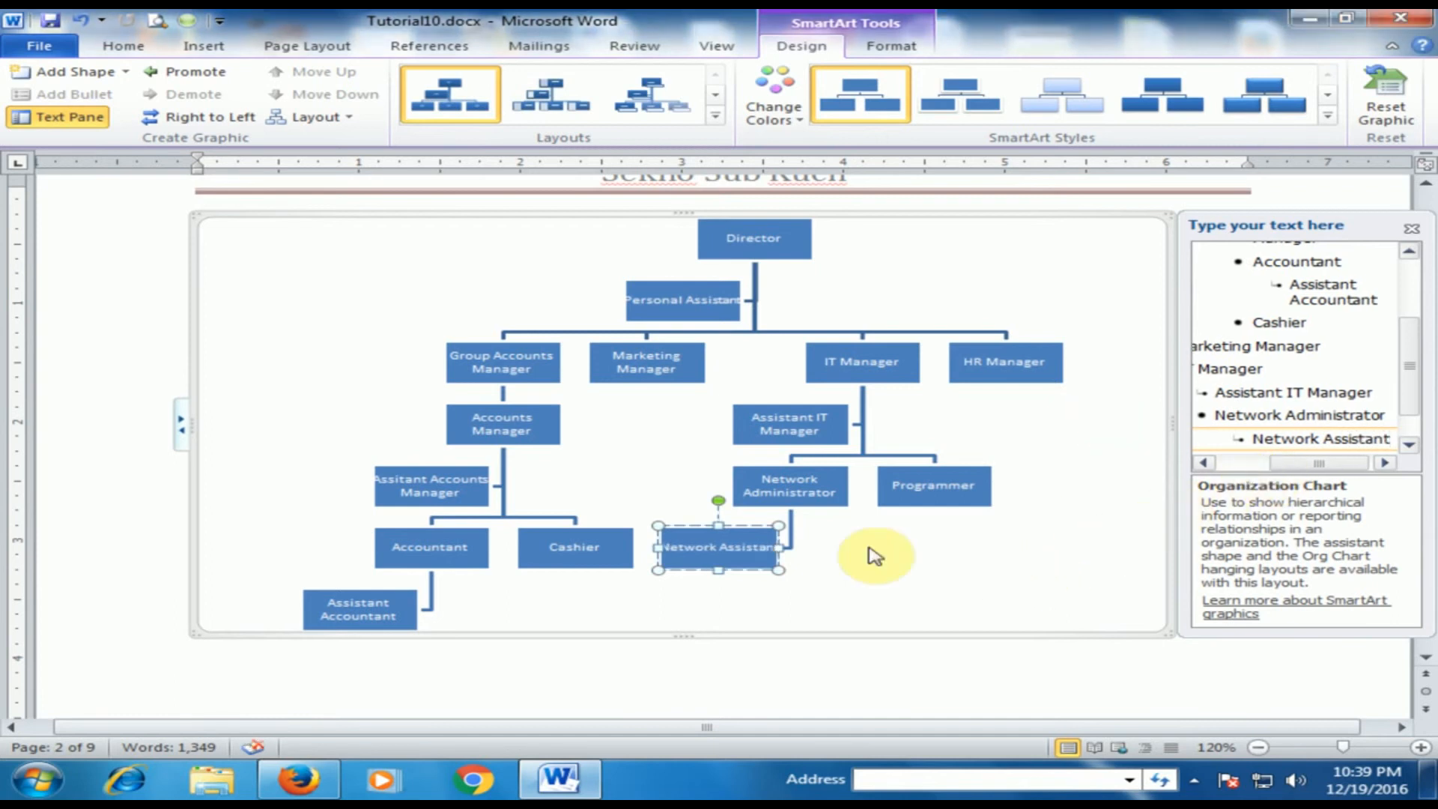
pyautogui.hotkey('shift', 'Return')
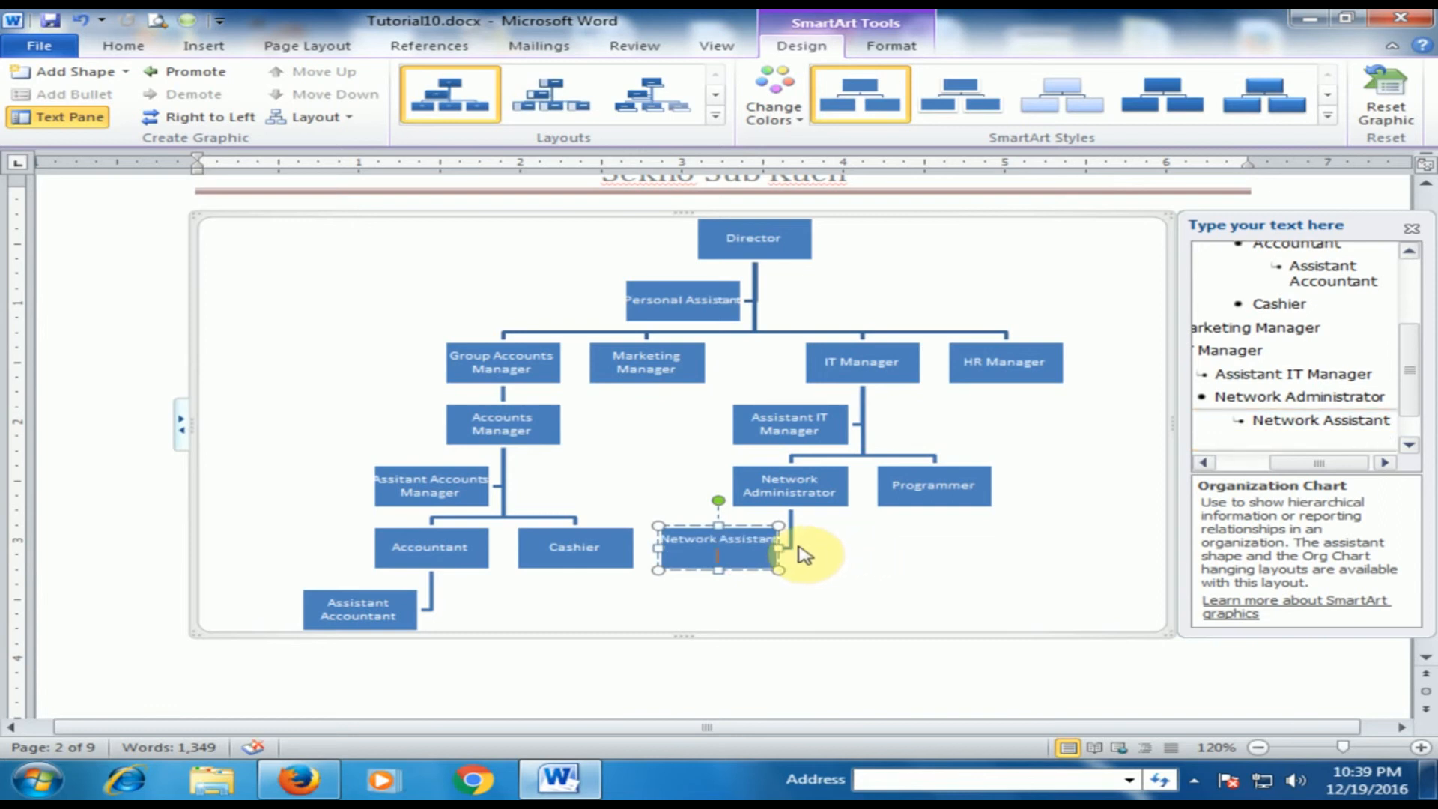
pyautogui.press('BackSpace')
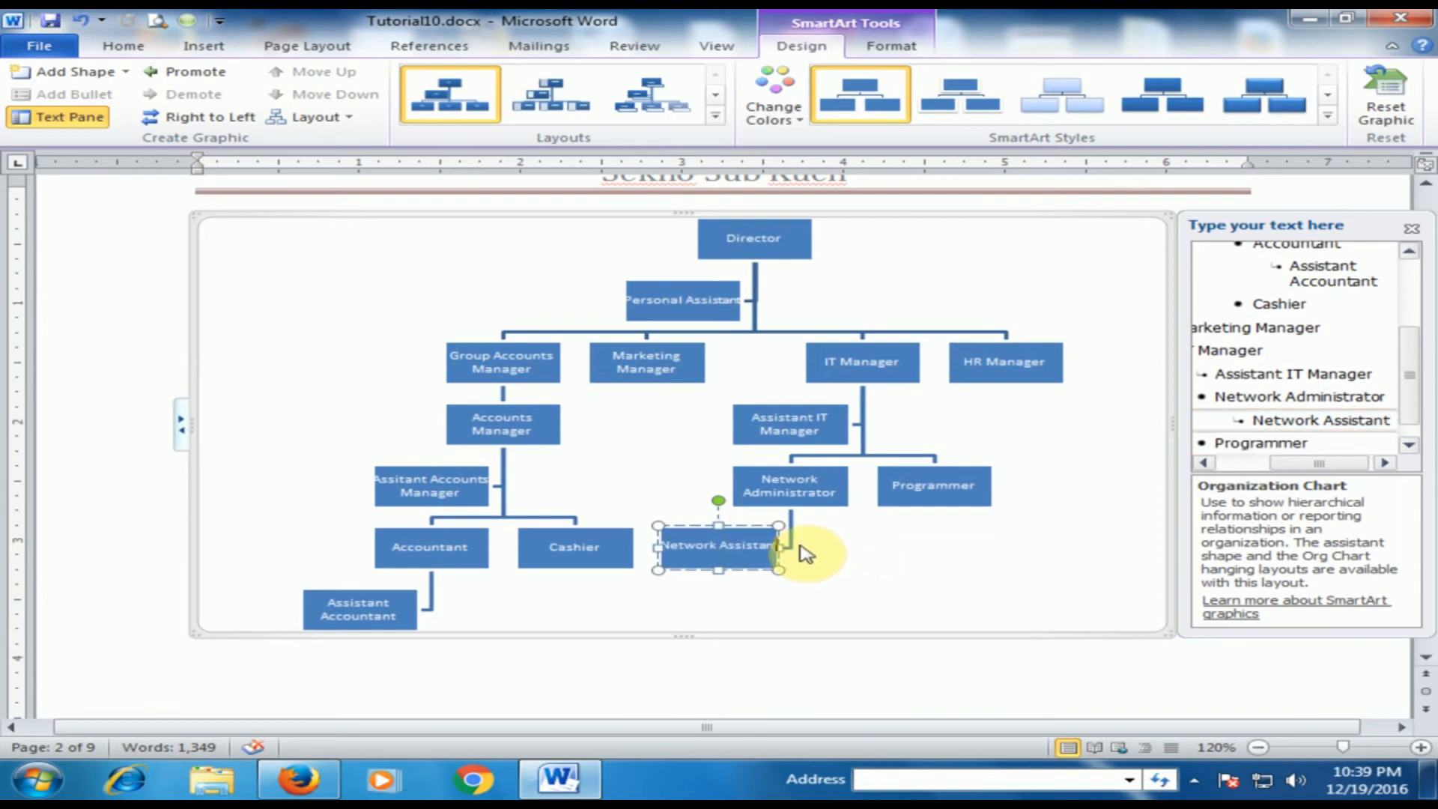
pyautogui.click(897, 556)
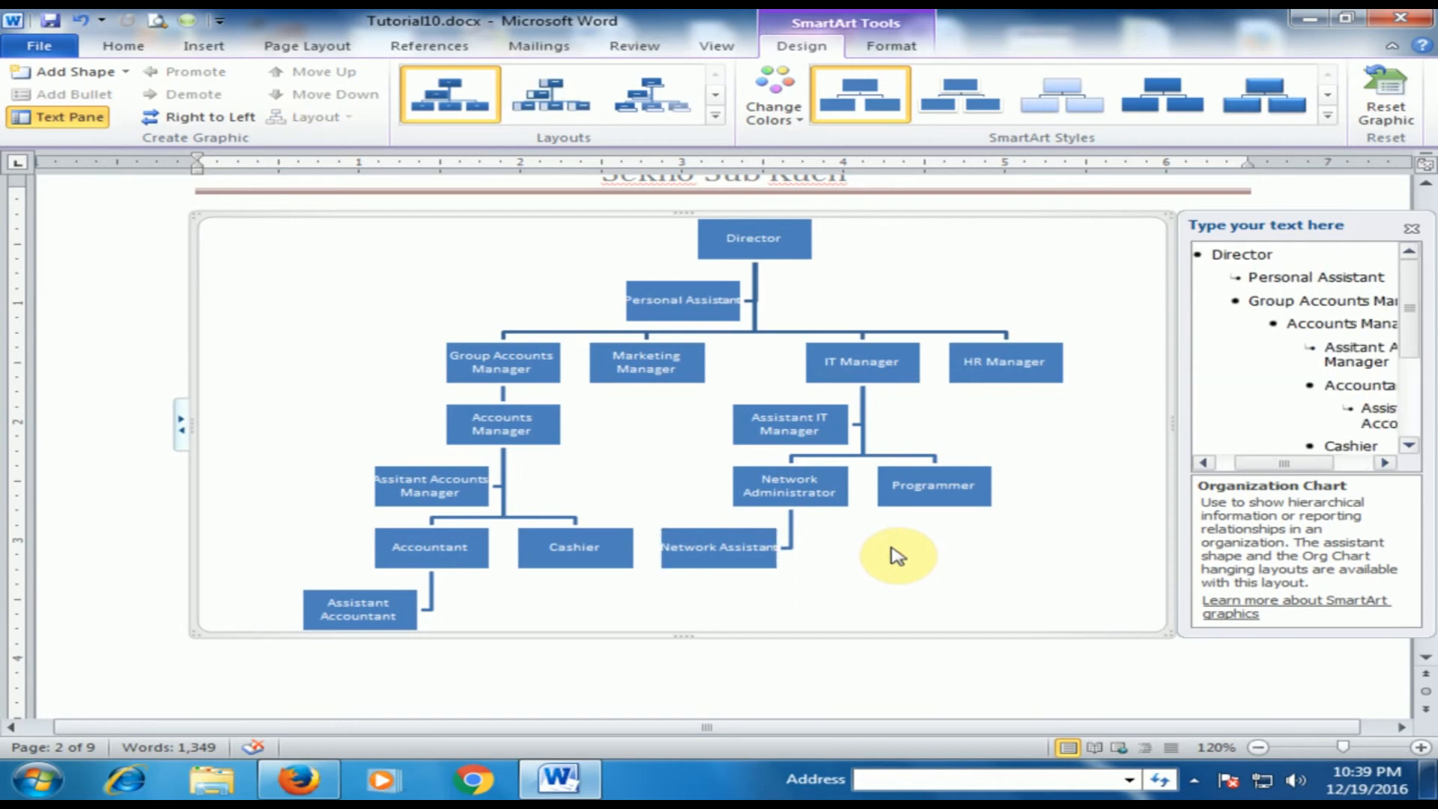
pyautogui.scroll(3, 1023, 349)
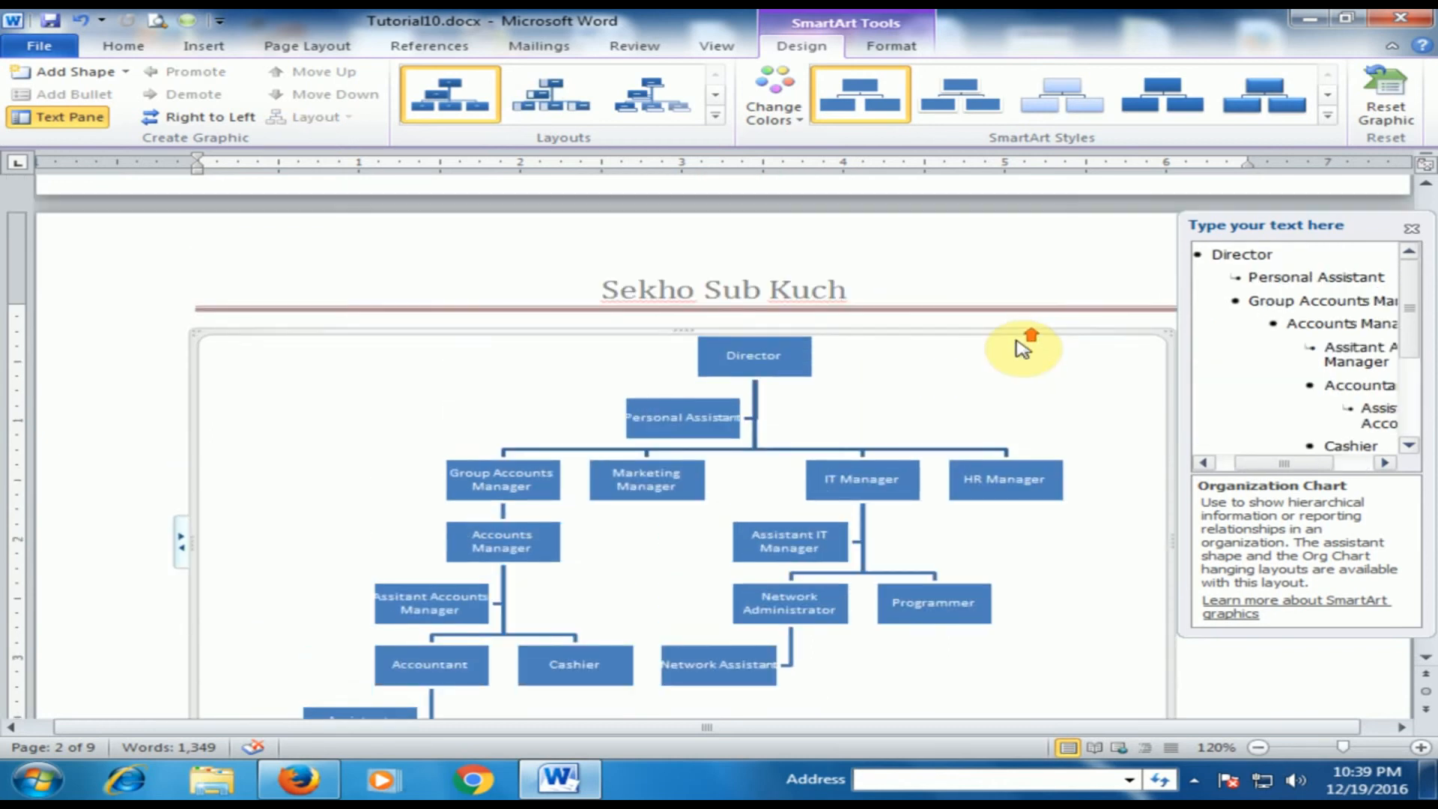
pyautogui.scroll(-2, 1024, 349)
pyautogui.scroll(1, 1023, 350)
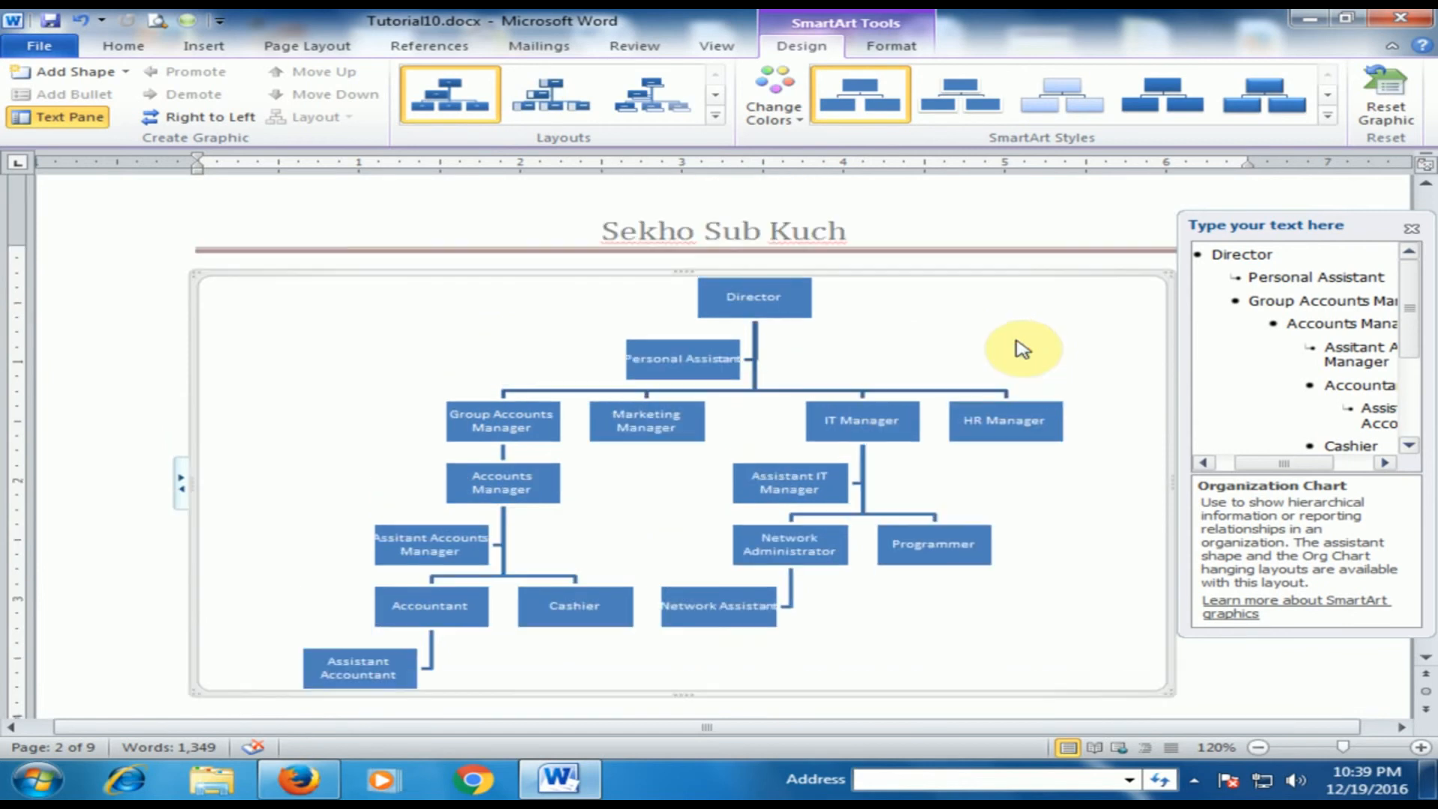